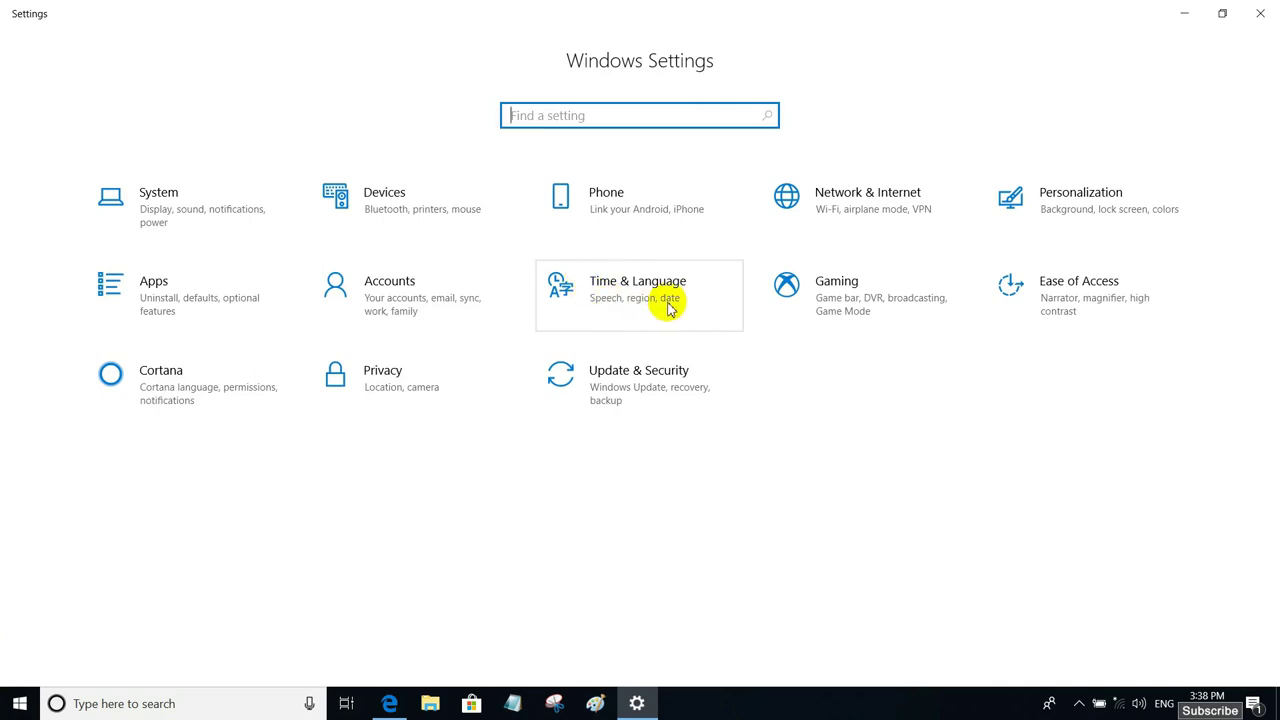
Open the Date & time page of the Time & Language settings
click(665, 302)
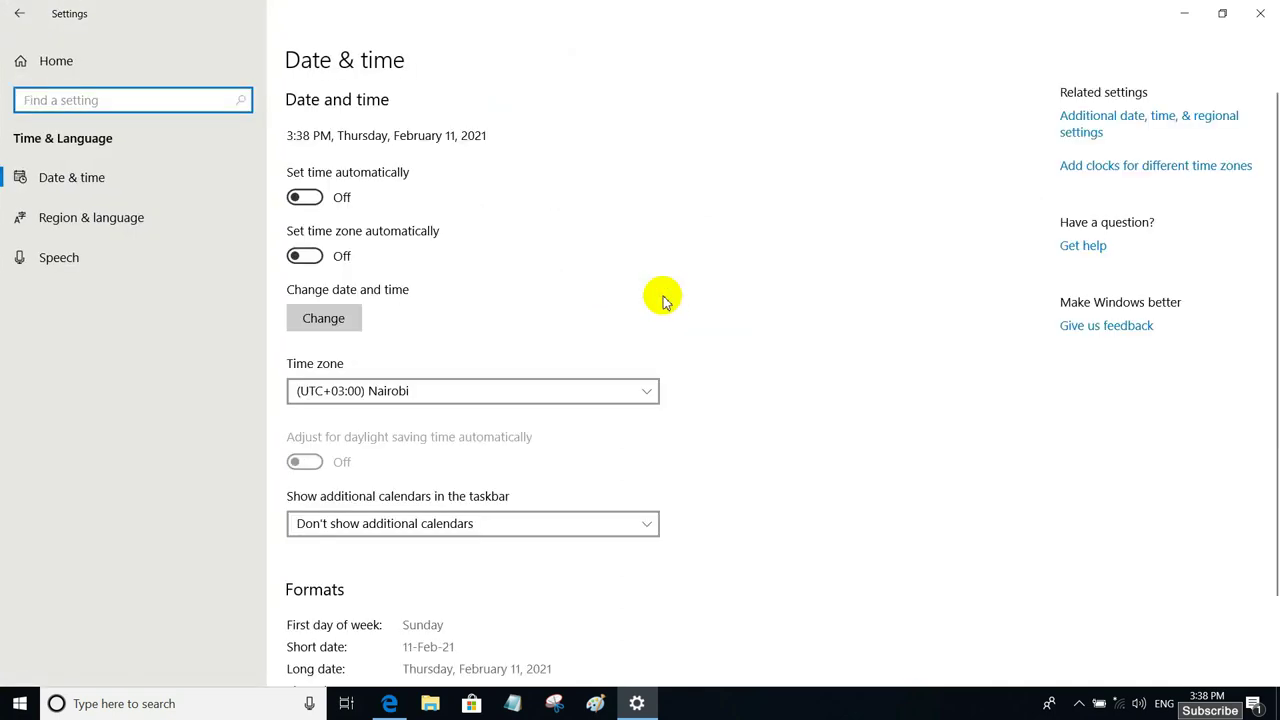
click(78, 188)
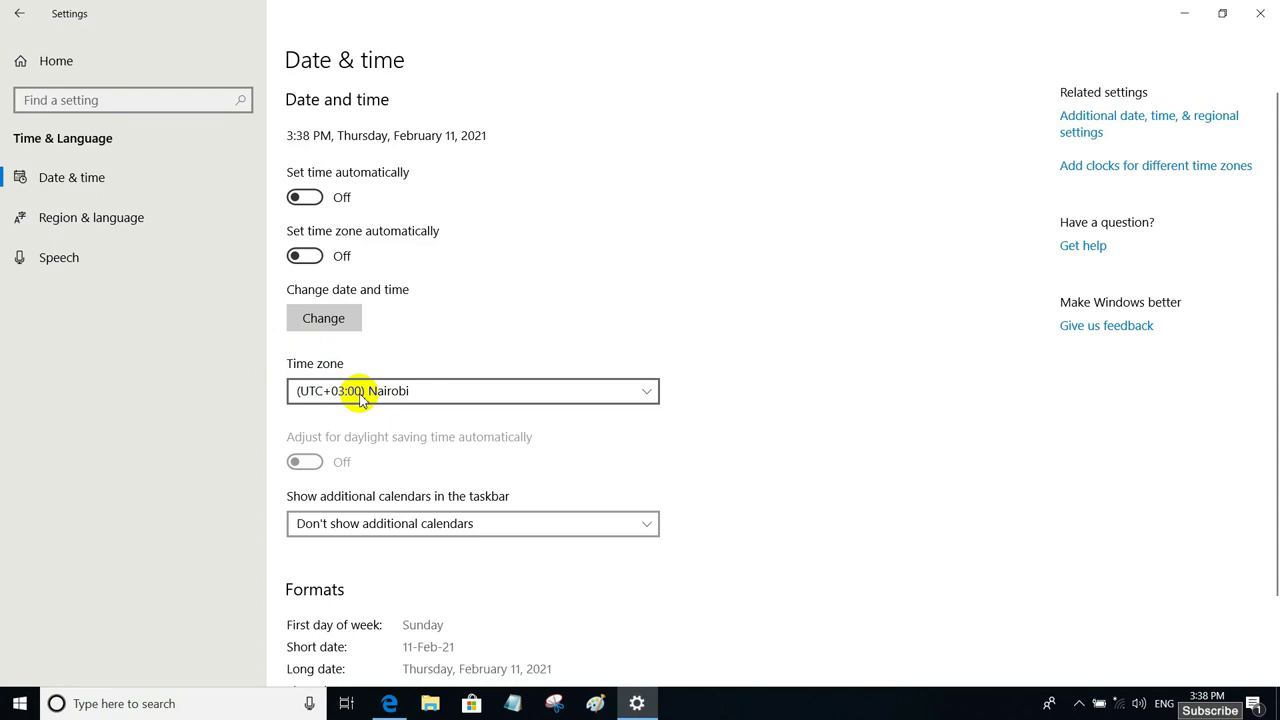
Examine the available time zones around UTC+02:00 to UTC+05:00 and close the list without choosing another one
click(448, 396)
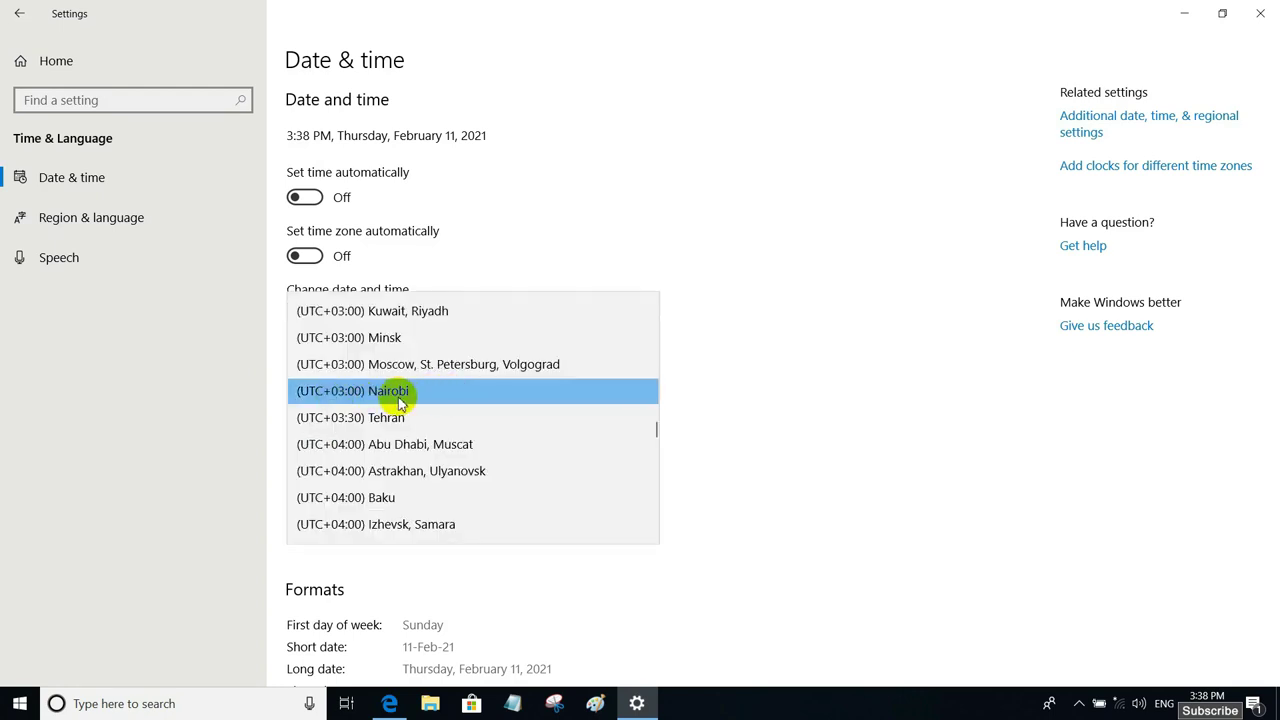
scroll(400, 400, down, 3)
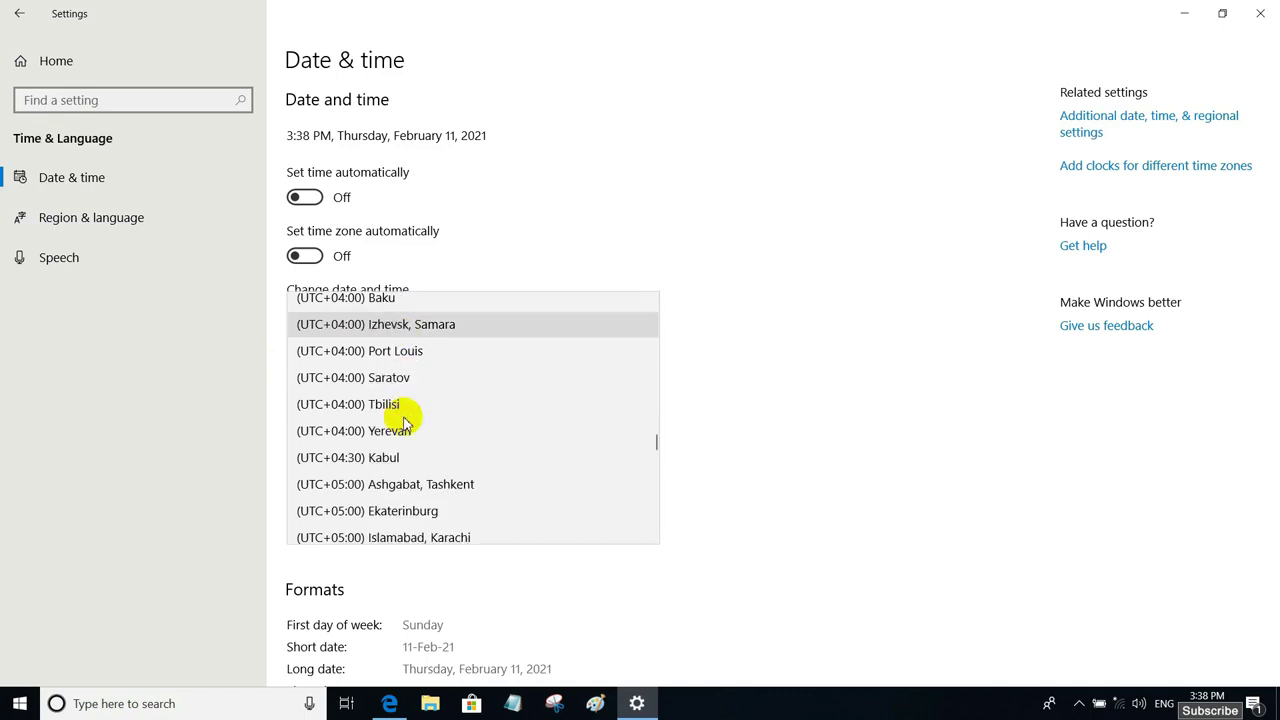
scroll(405, 420, up, 2)
scroll(405, 422, up, 3)
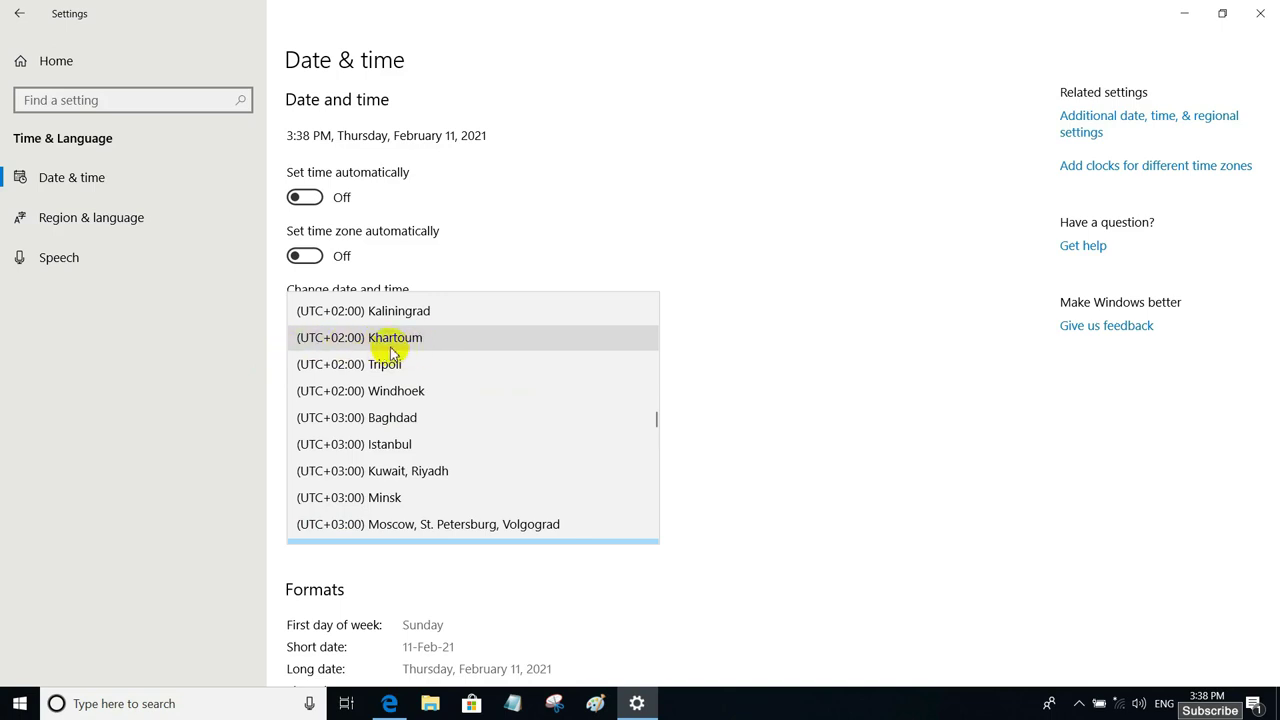
scroll(385, 356, down, 1)
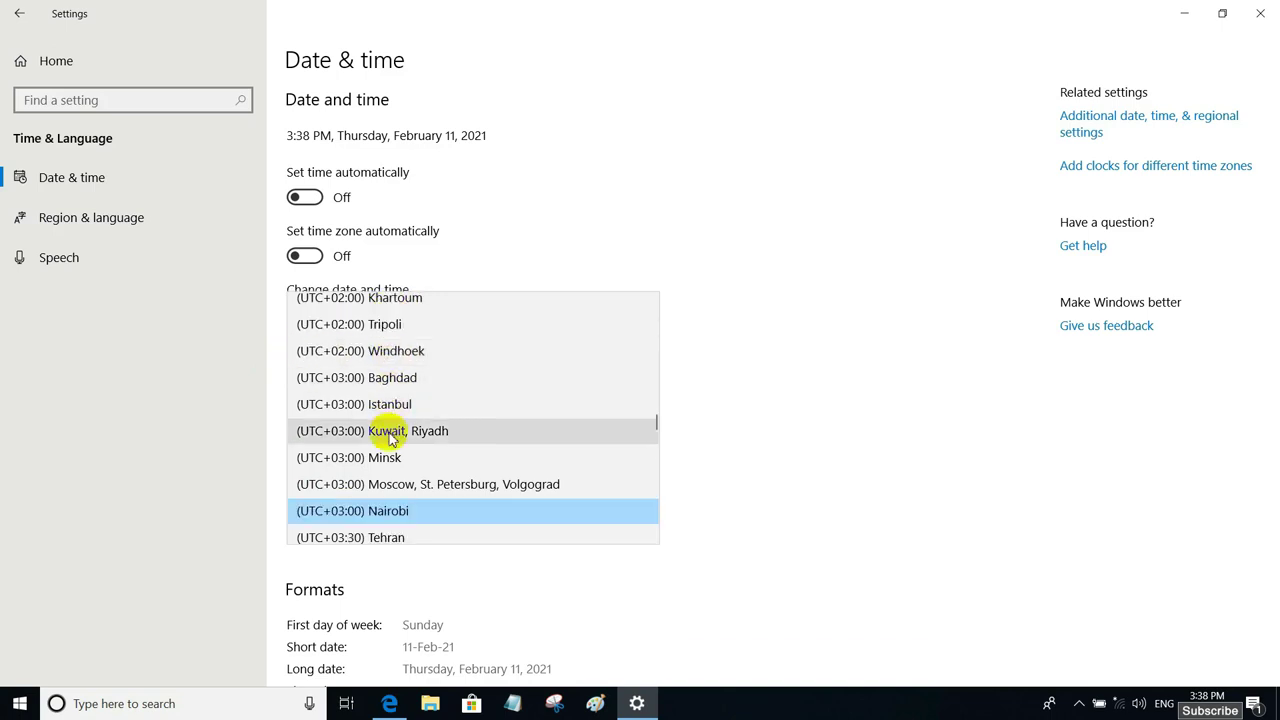
scroll(390, 437, down, 1)
scroll(390, 437, up, 6)
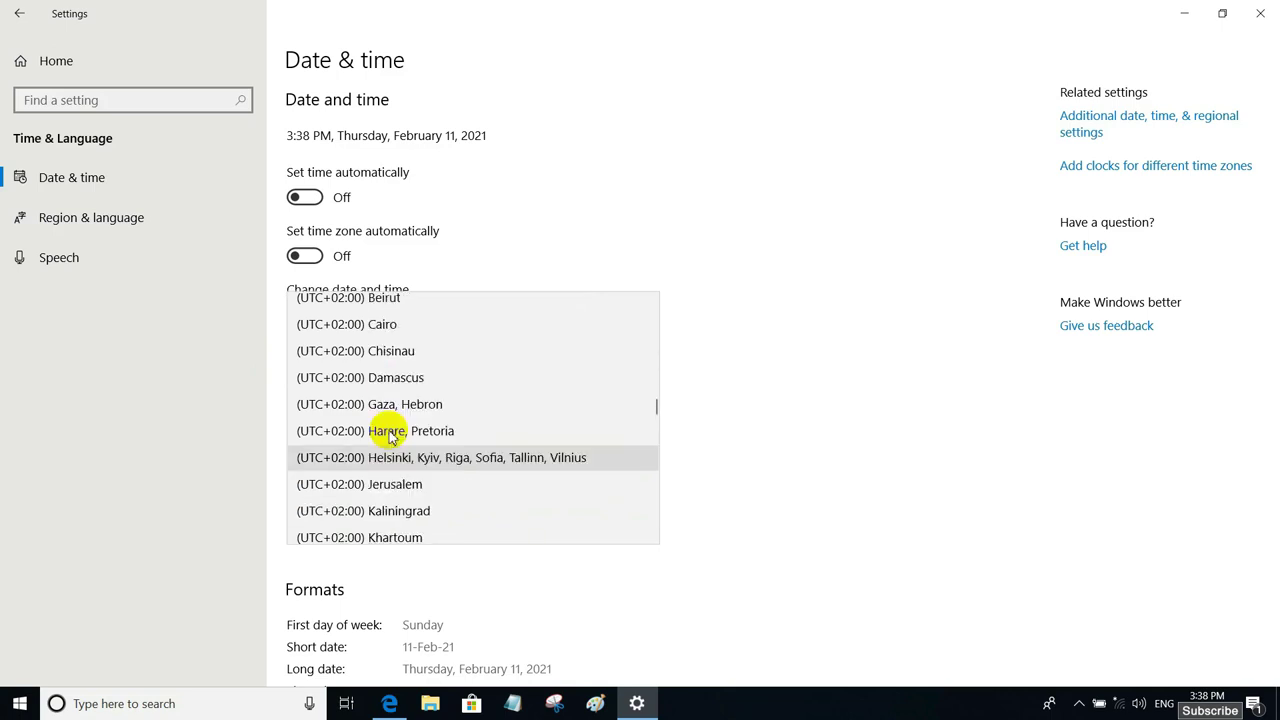
scroll(390, 380, down, 4)
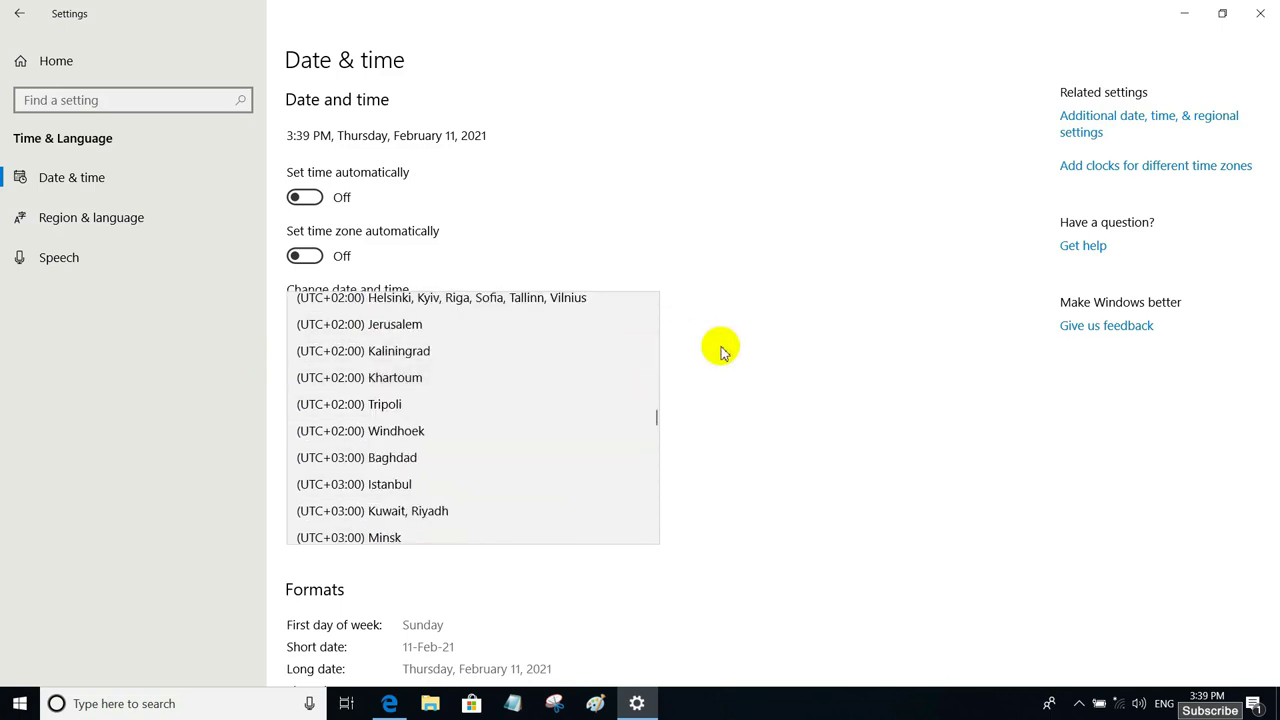
click(722, 350)
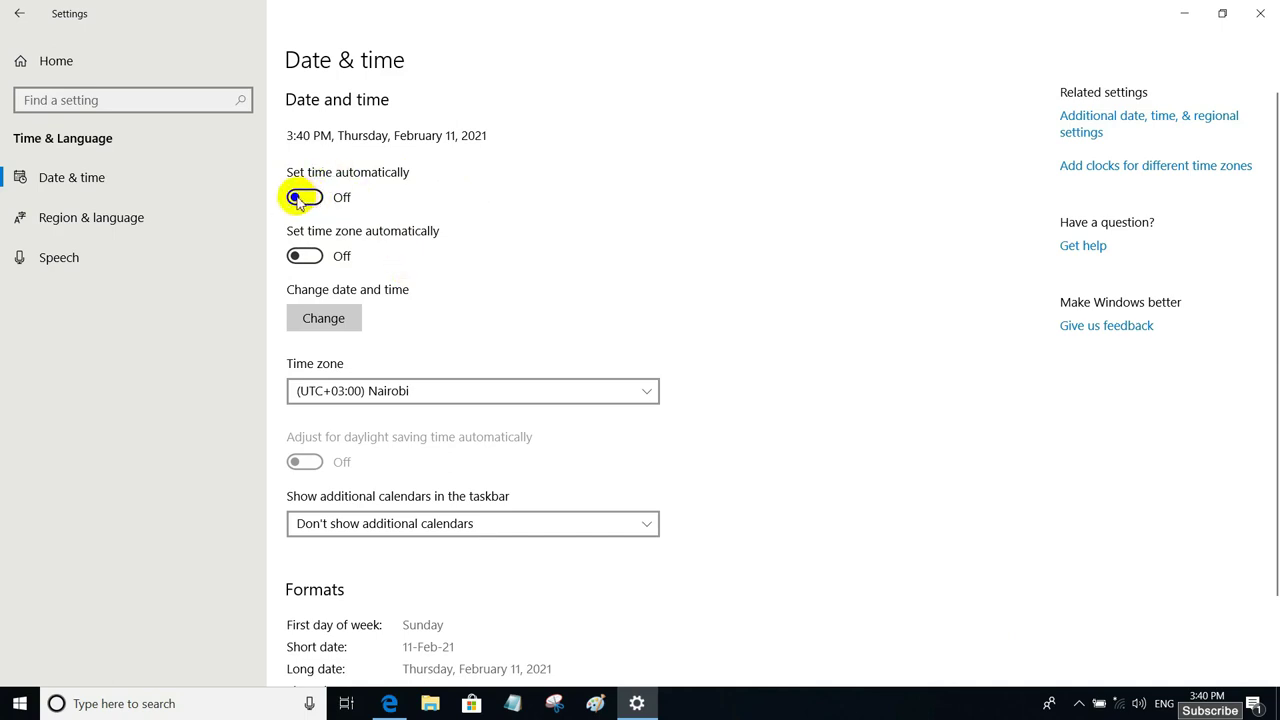
Review the month, day, hour and minute choices for changing the date and time manually, and close the dialog by applying it
click(322, 324)
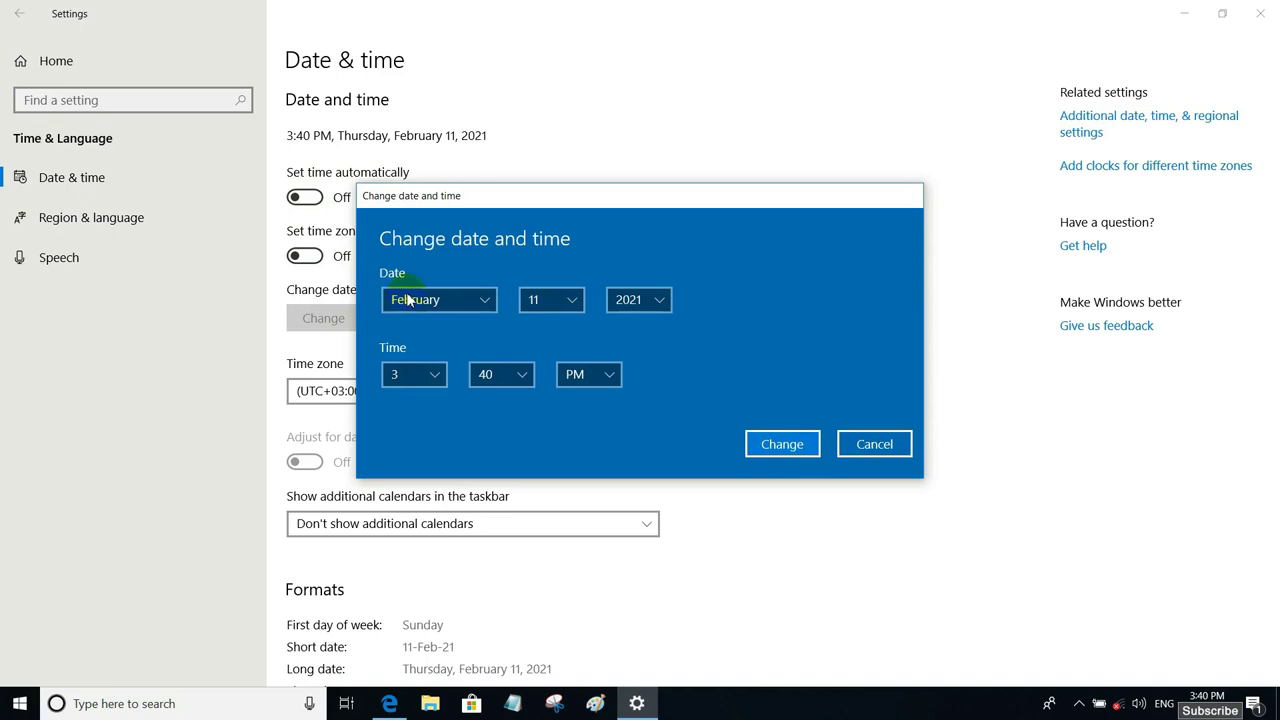
click(481, 299)
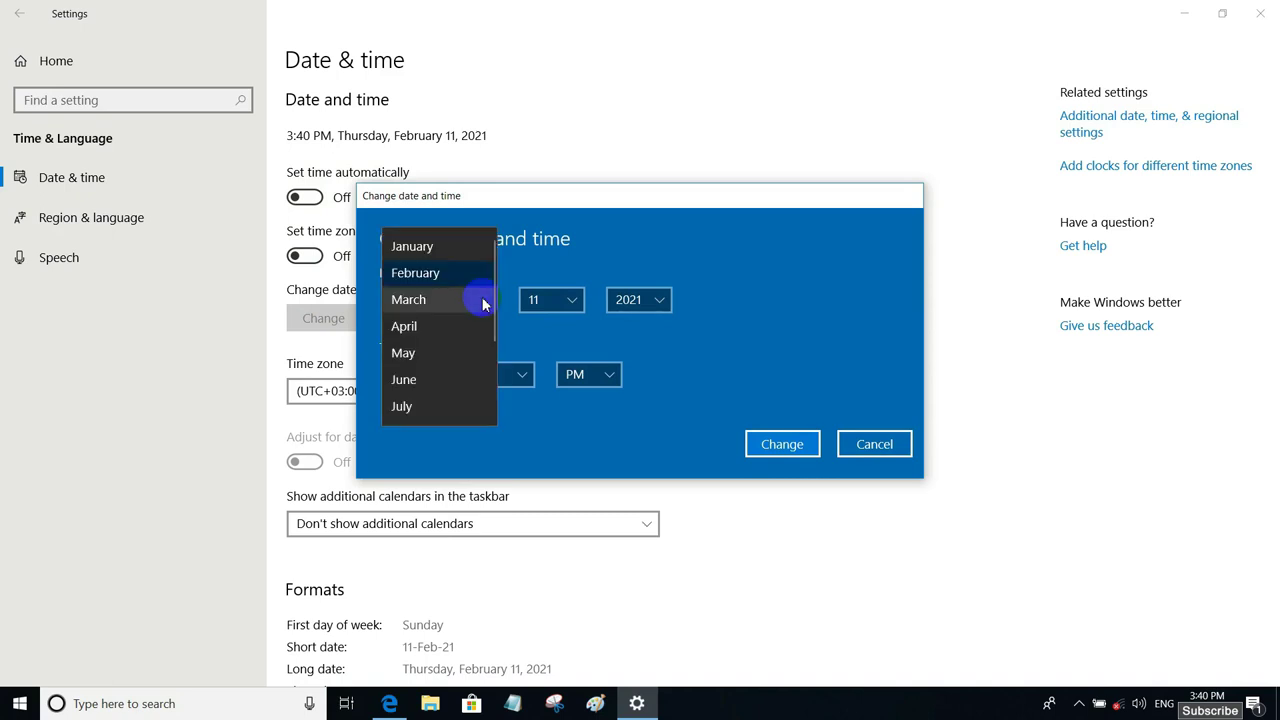
click(571, 300)
click(578, 291)
click(653, 268)
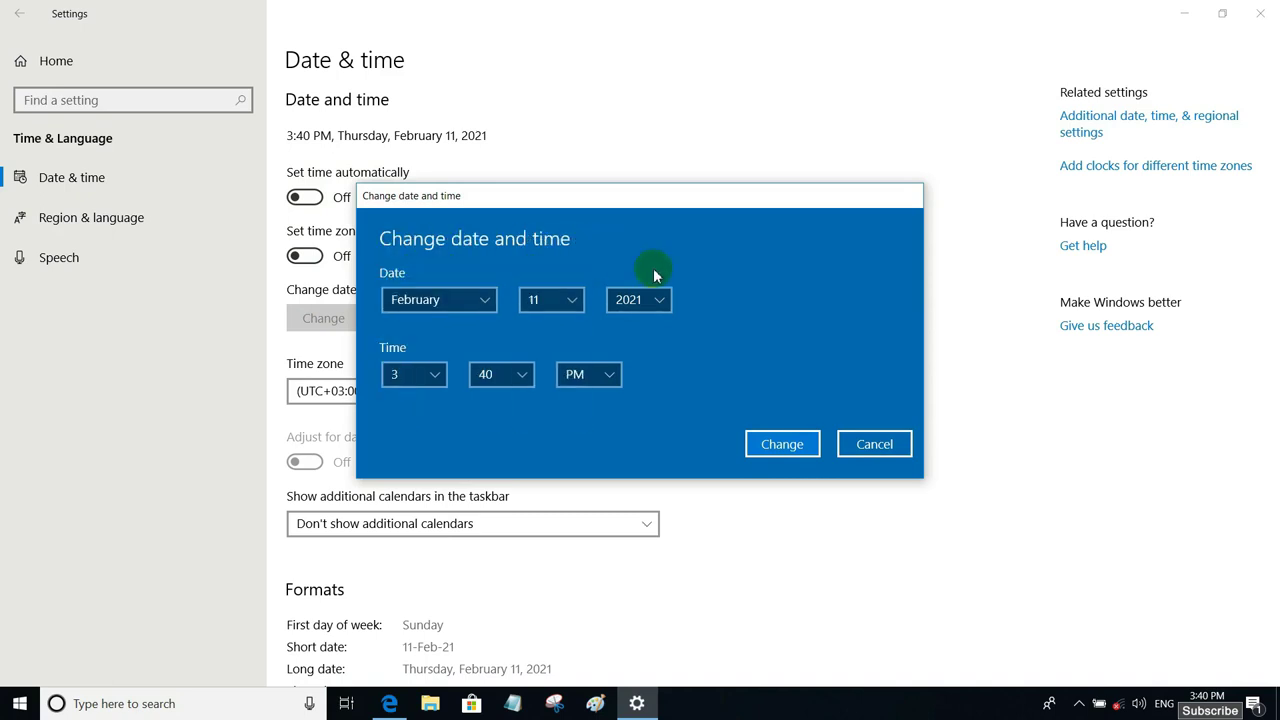
click(436, 376)
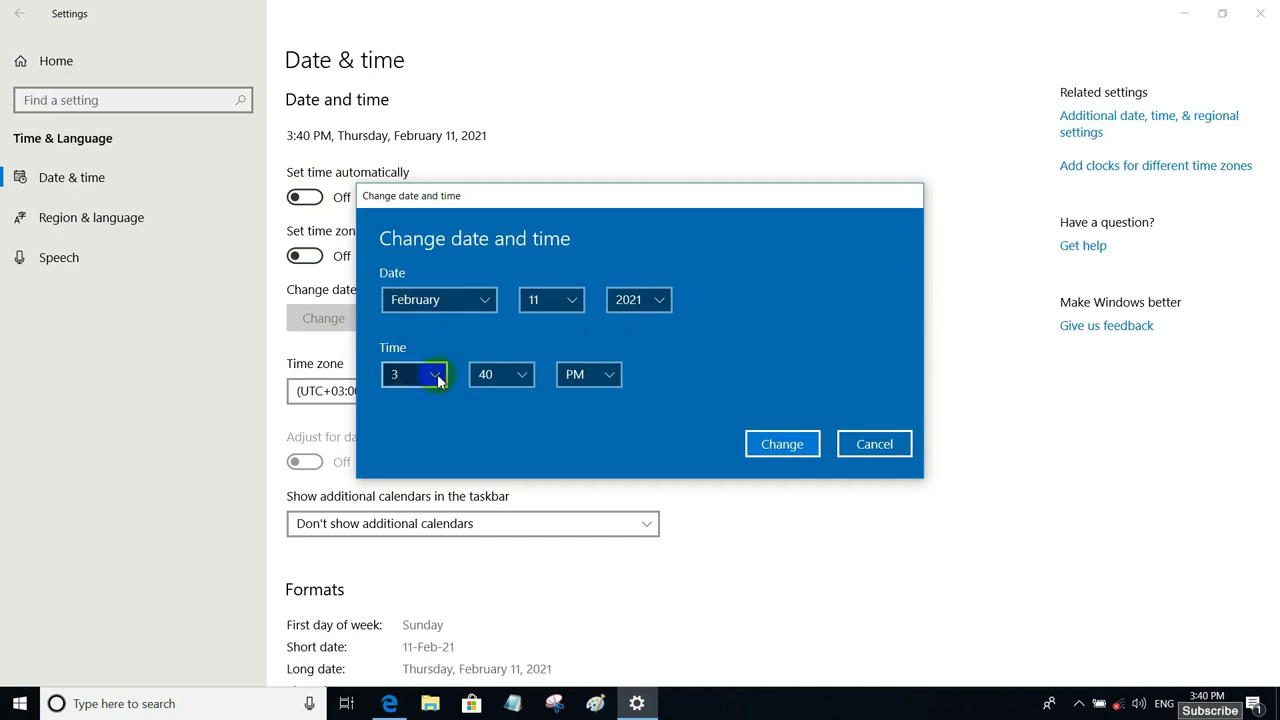
scroll(437, 374, down, 1)
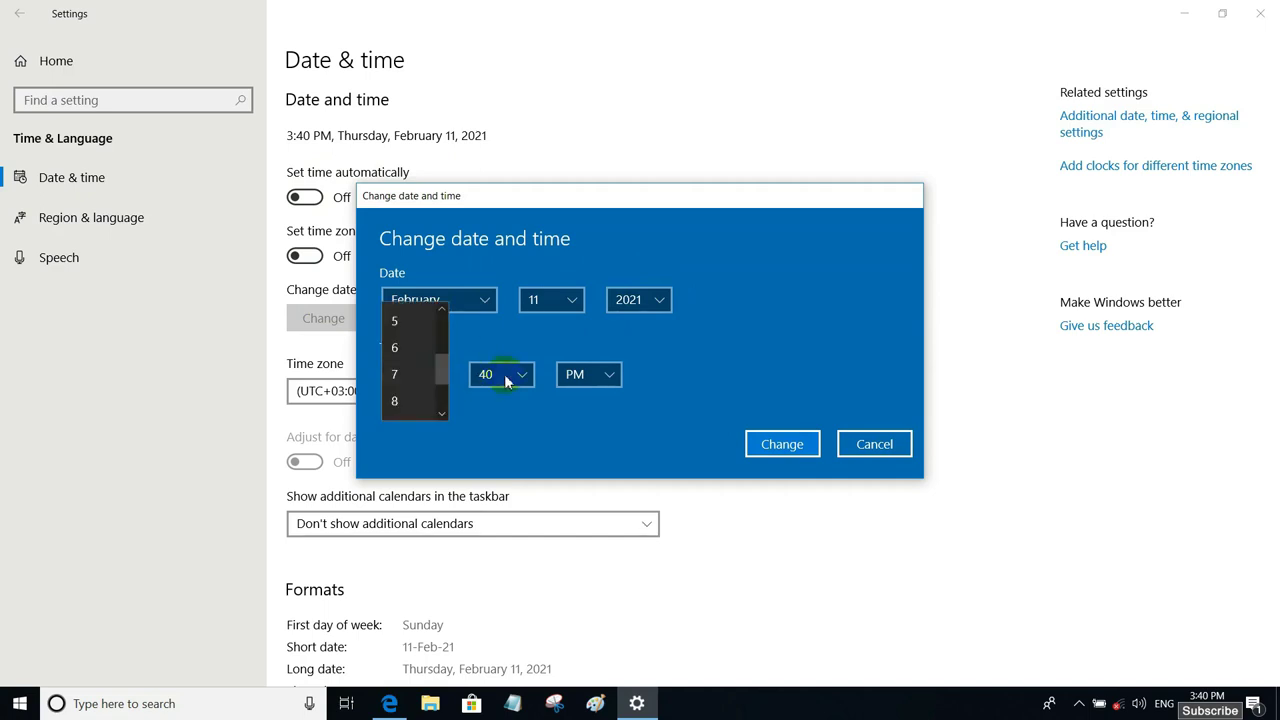
click(528, 398)
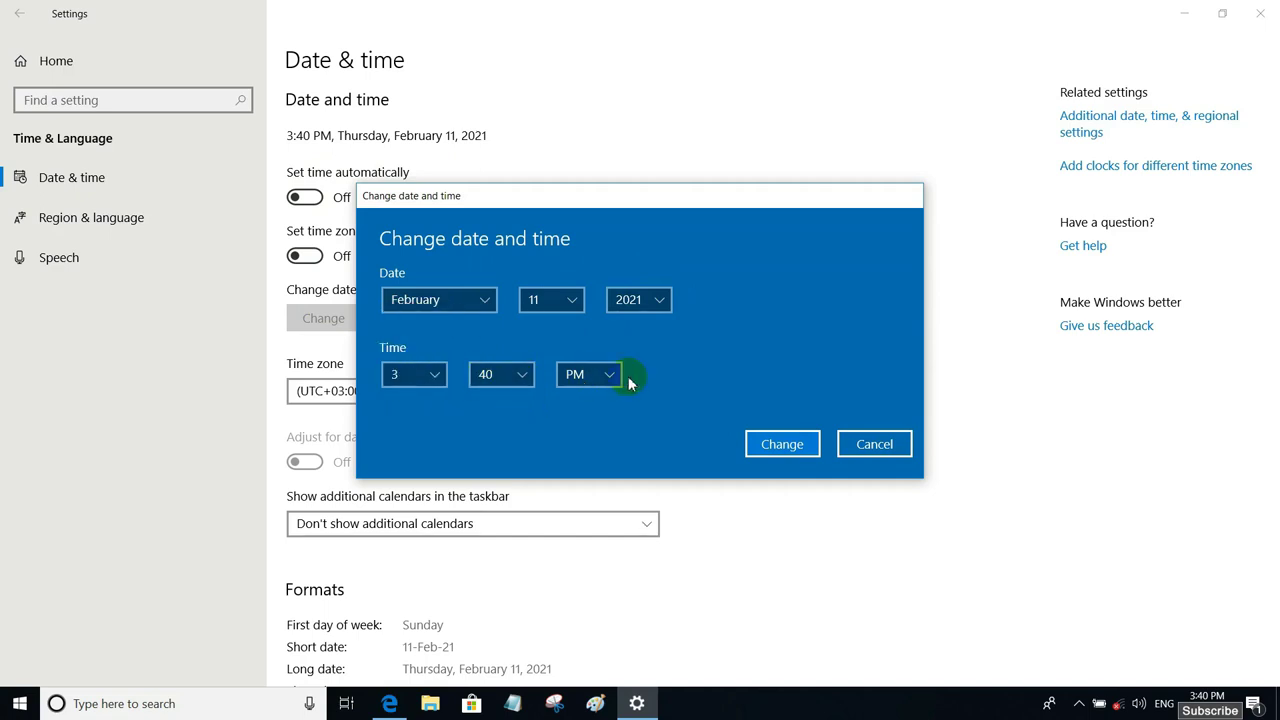
click(783, 446)
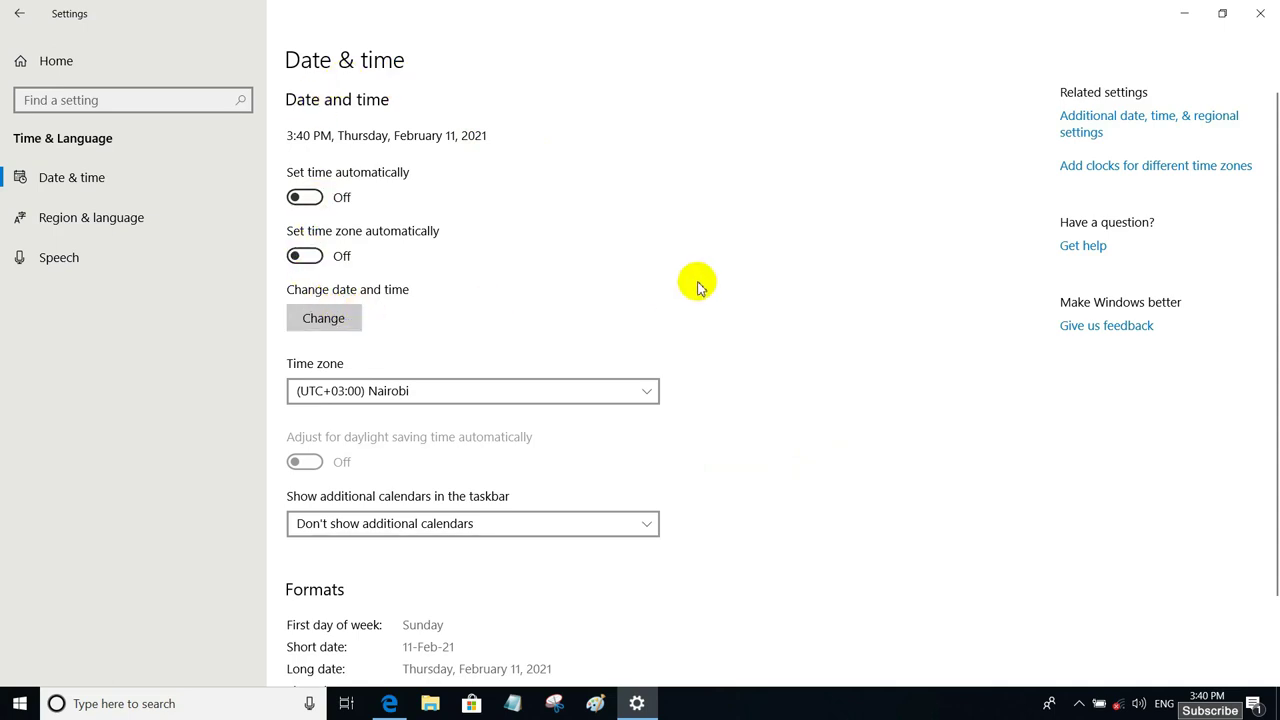
Set the additional taskbar calendar to Simplified Chinese (Lunar) and check it in the taskbar calendar
scroll(696, 287, down, 2)
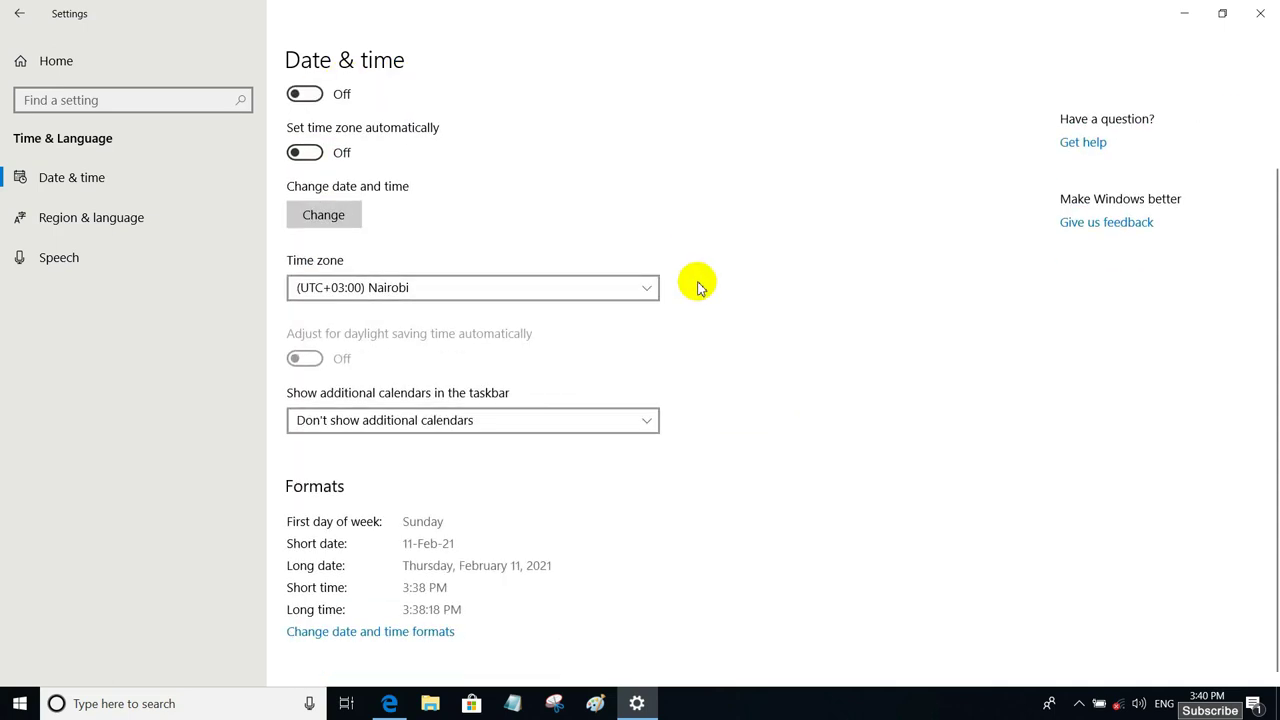
scroll(766, 414, up, 2)
scroll(766, 414, down, 2)
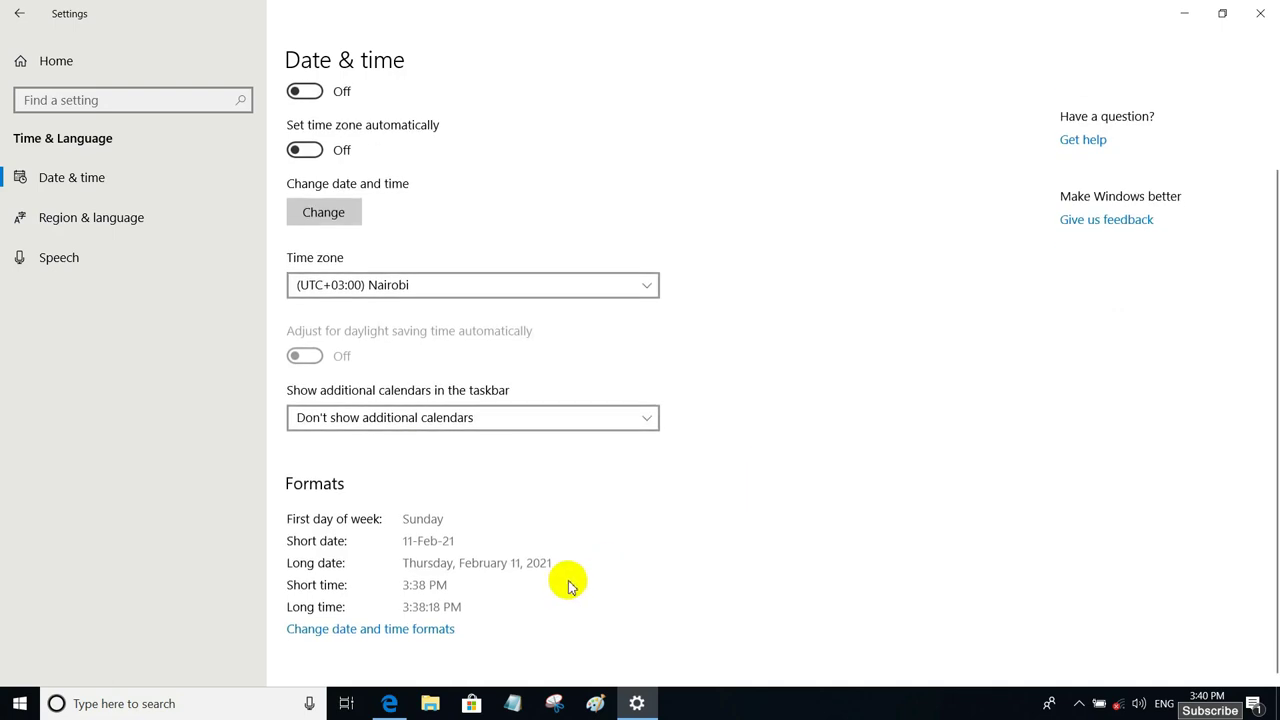
scroll(477, 488, up, 2)
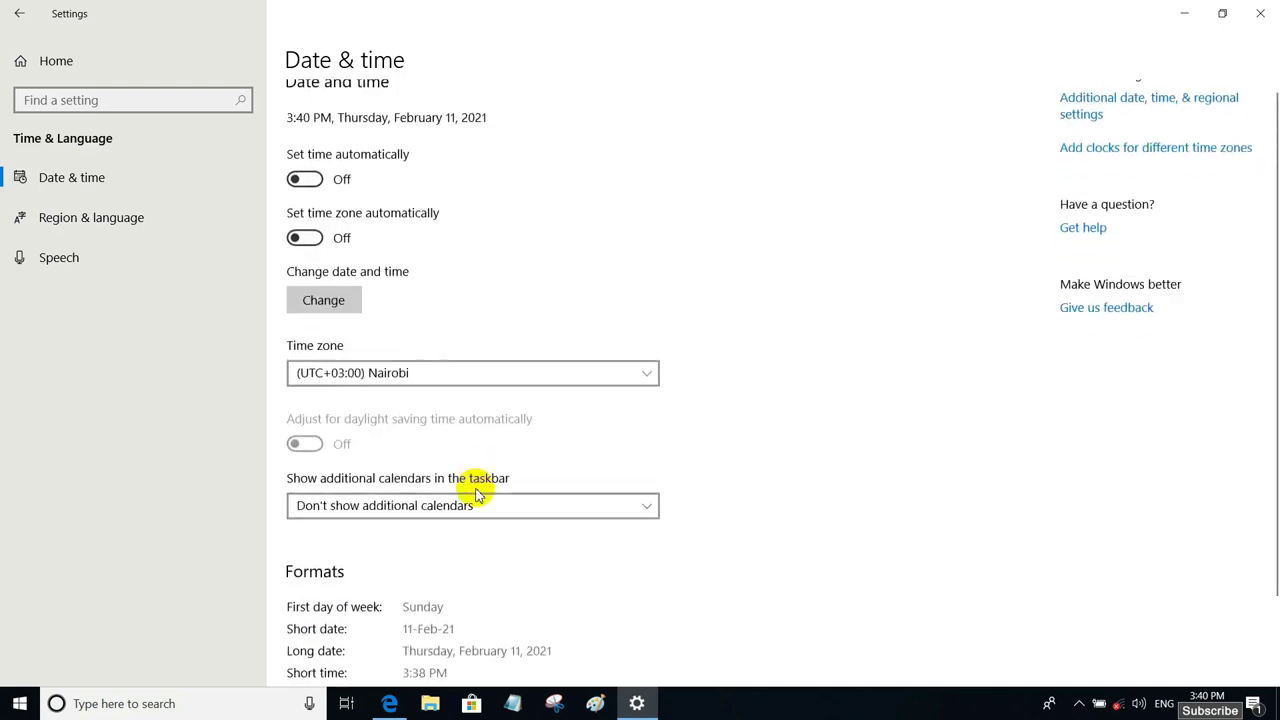
scroll(477, 495, down, 2)
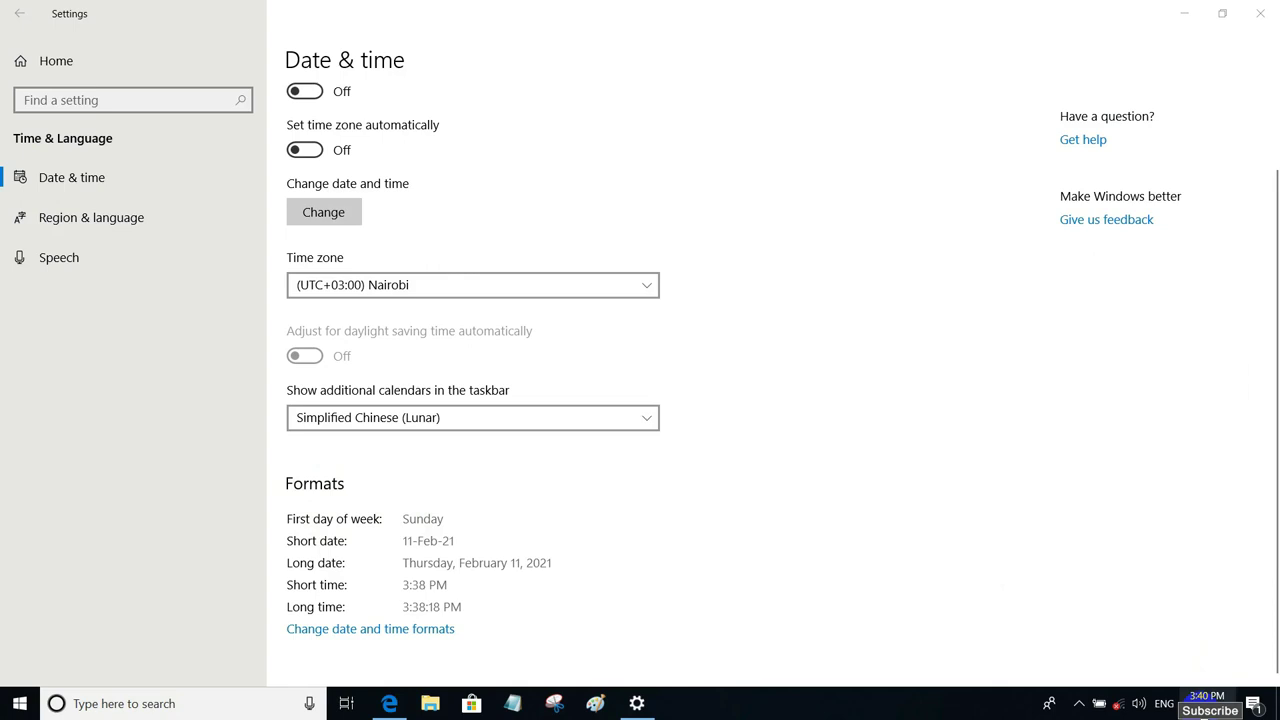
click(1207, 700)
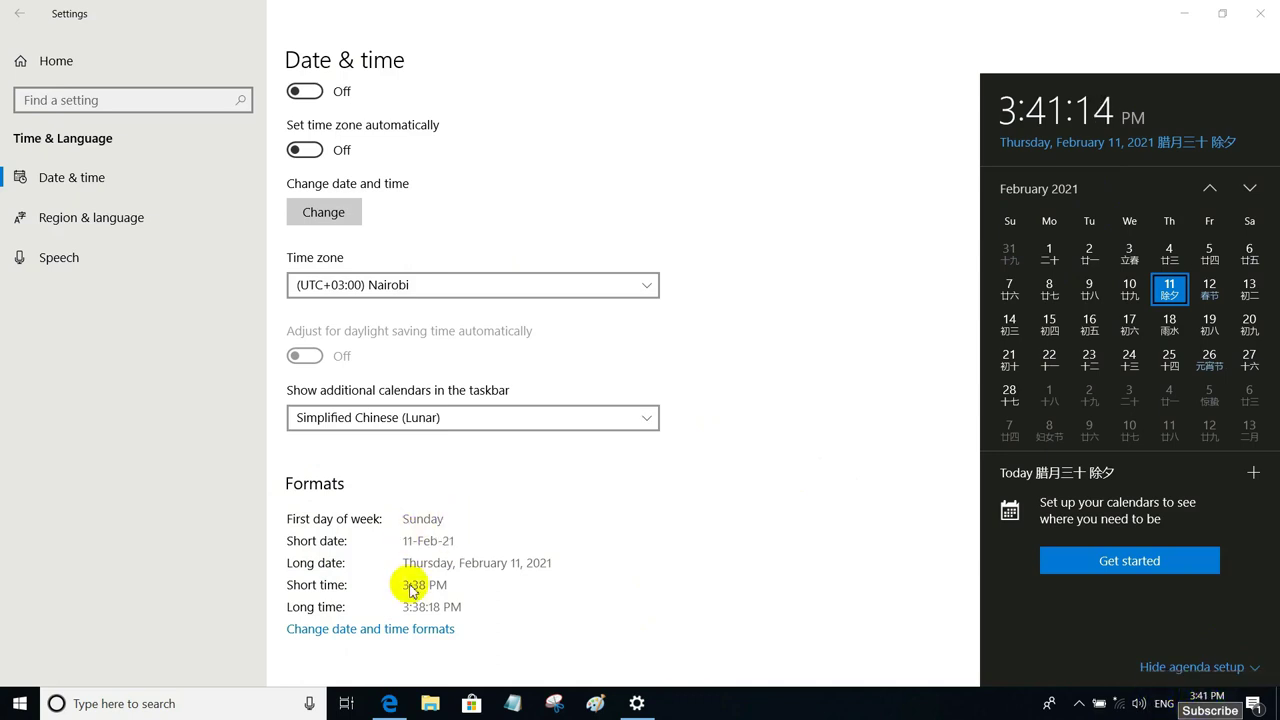
click(409, 647)
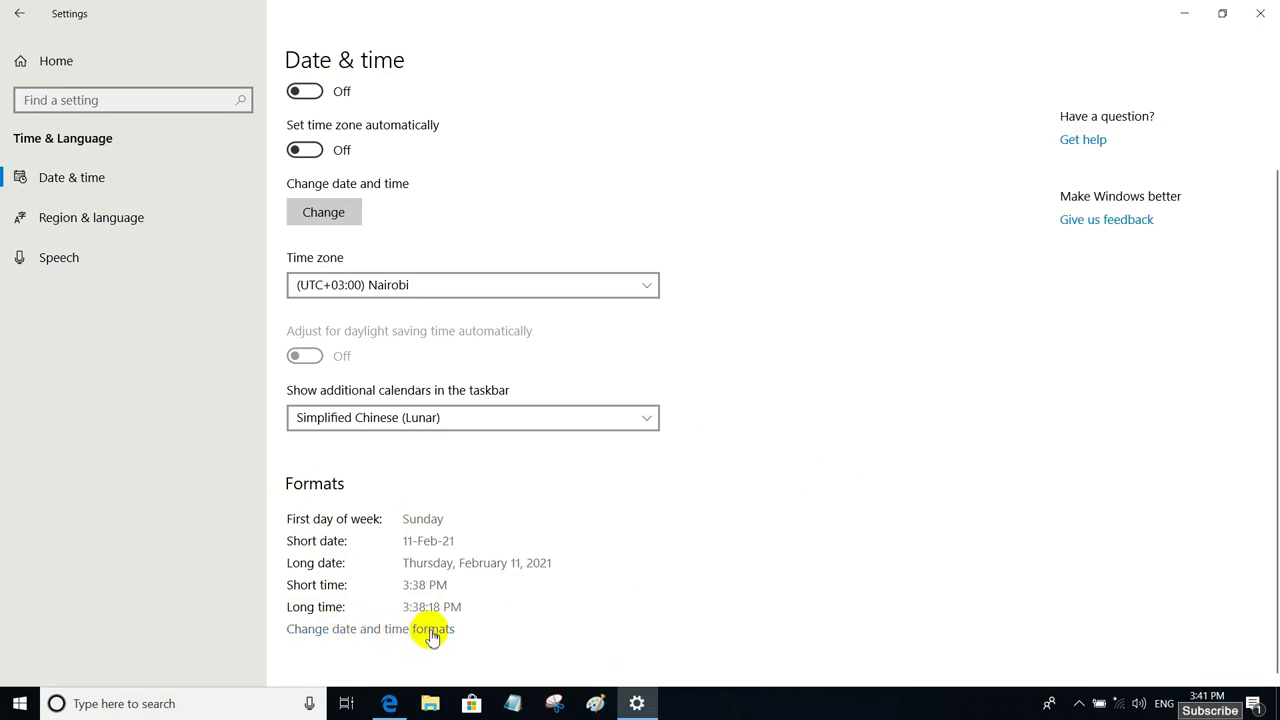
Open the date and time format settings, view the first day of week options, and check the week's start in the taskbar calendar
click(432, 630)
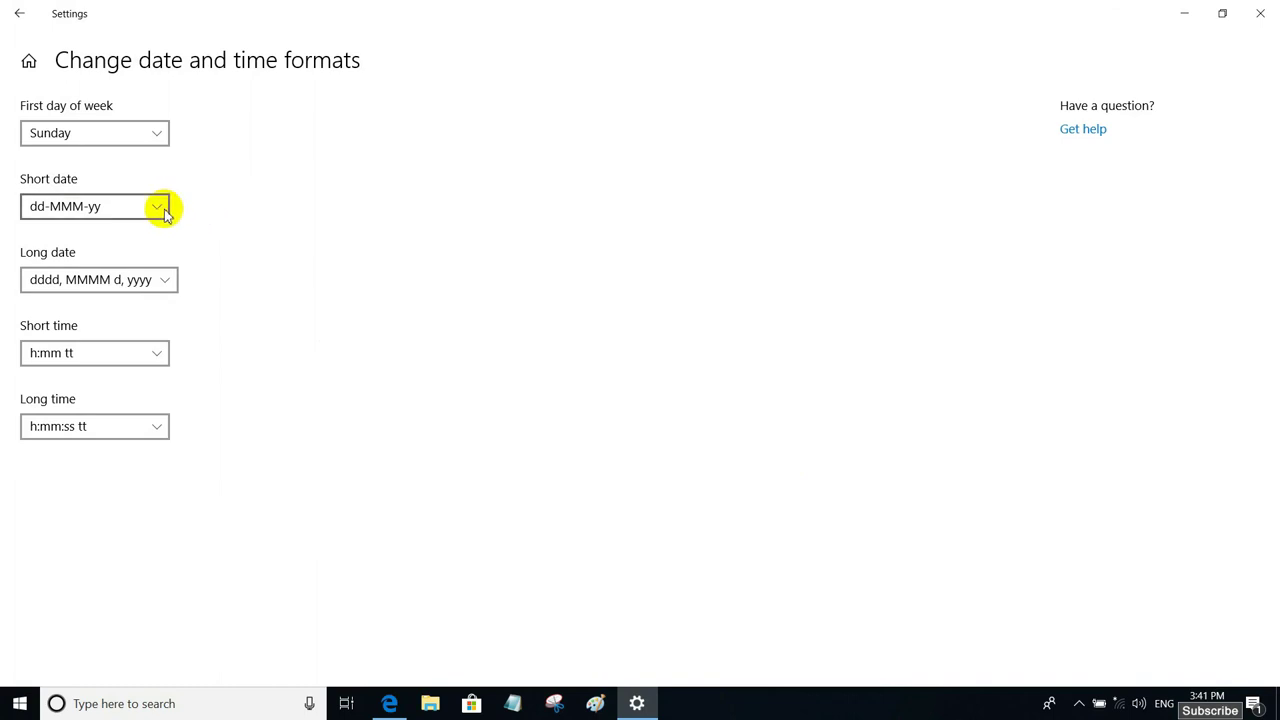
click(157, 132)
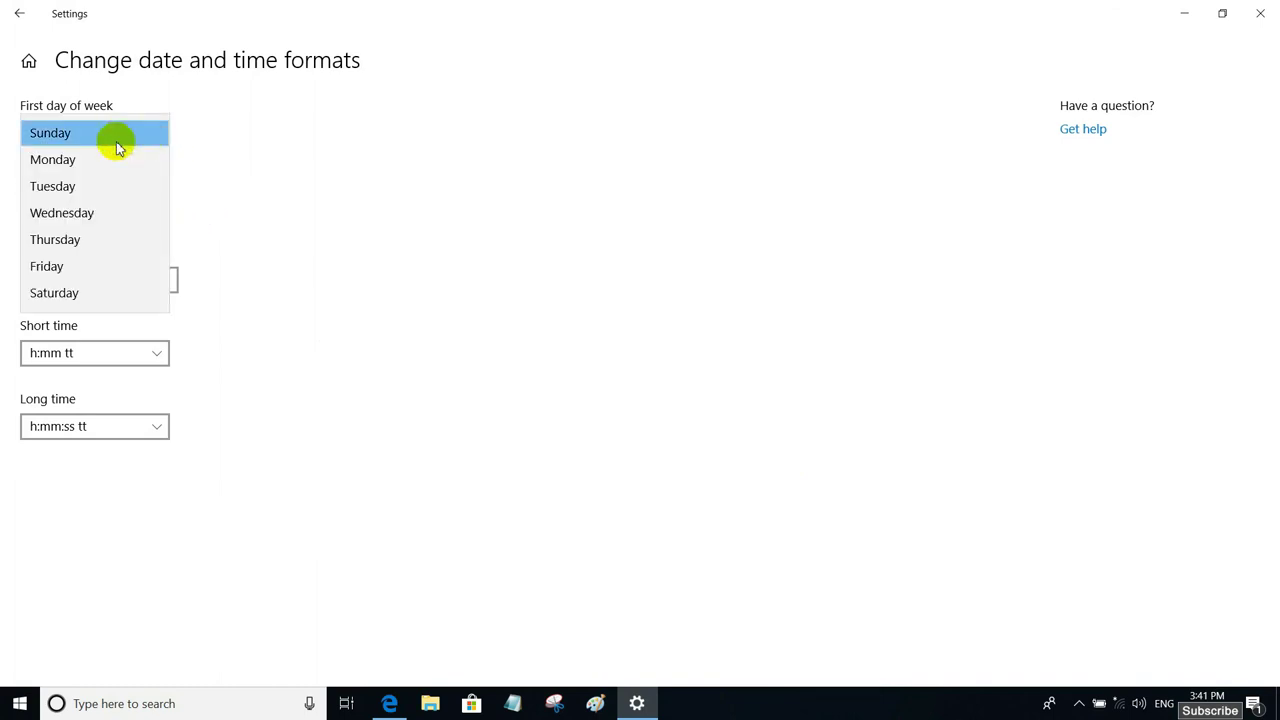
click(236, 178)
click(1202, 697)
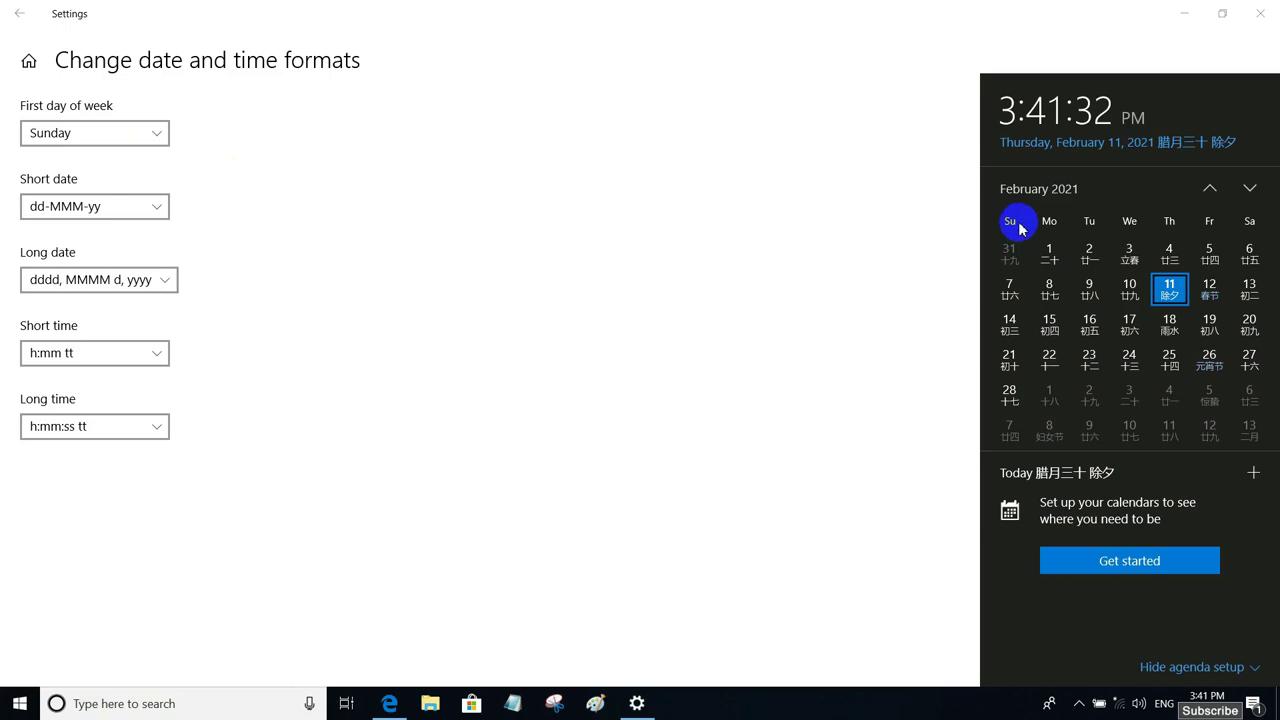
Set the first day of the week to Monday and check the weekday order in the taskbar calendar
click(160, 135)
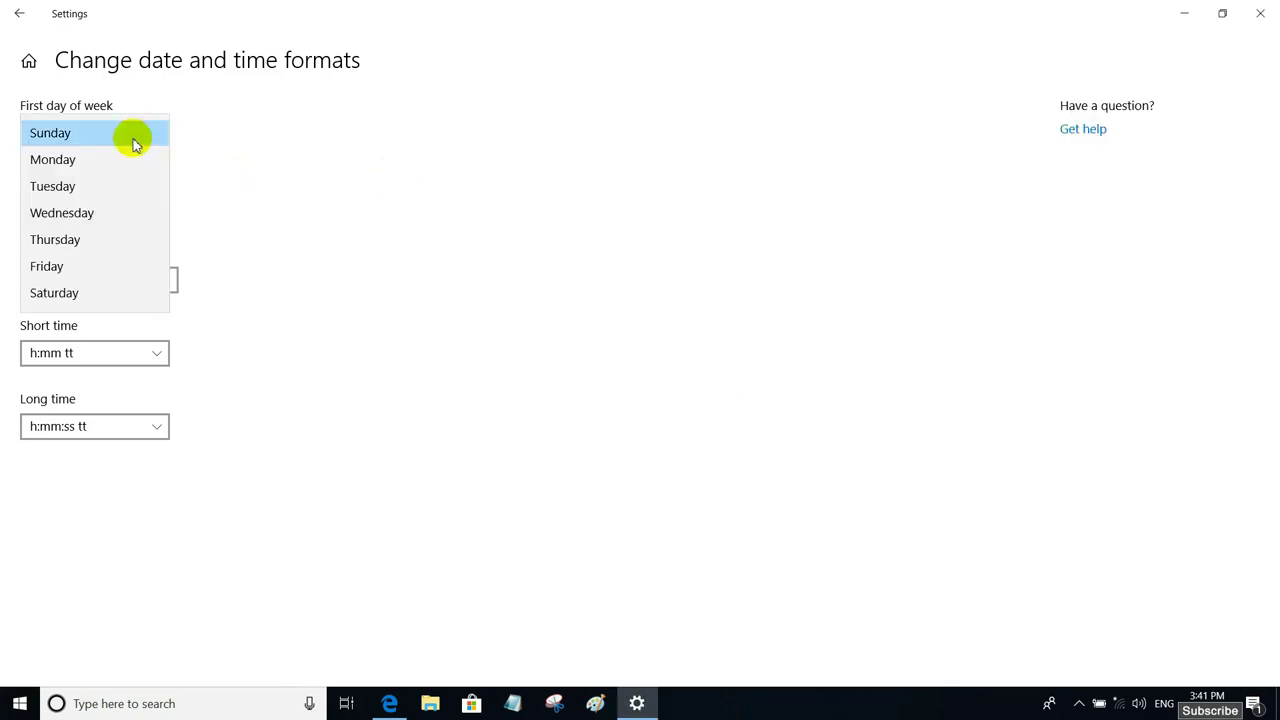
click(77, 161)
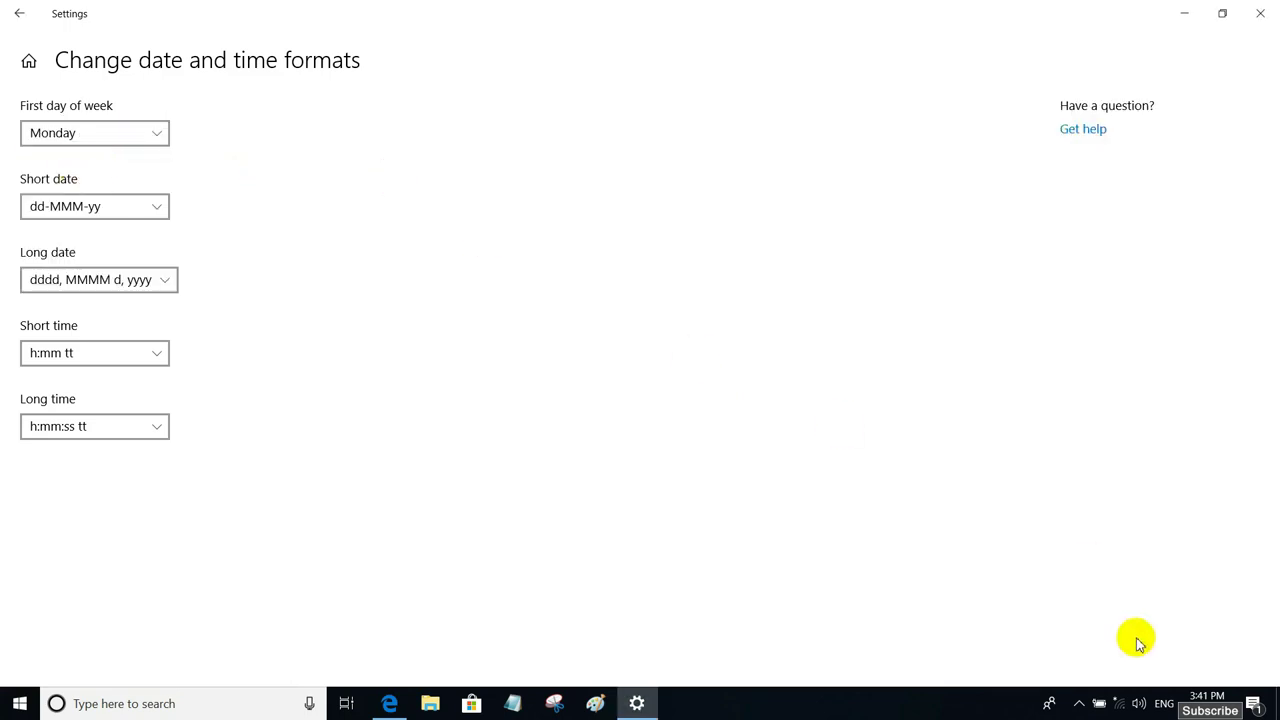
click(1205, 697)
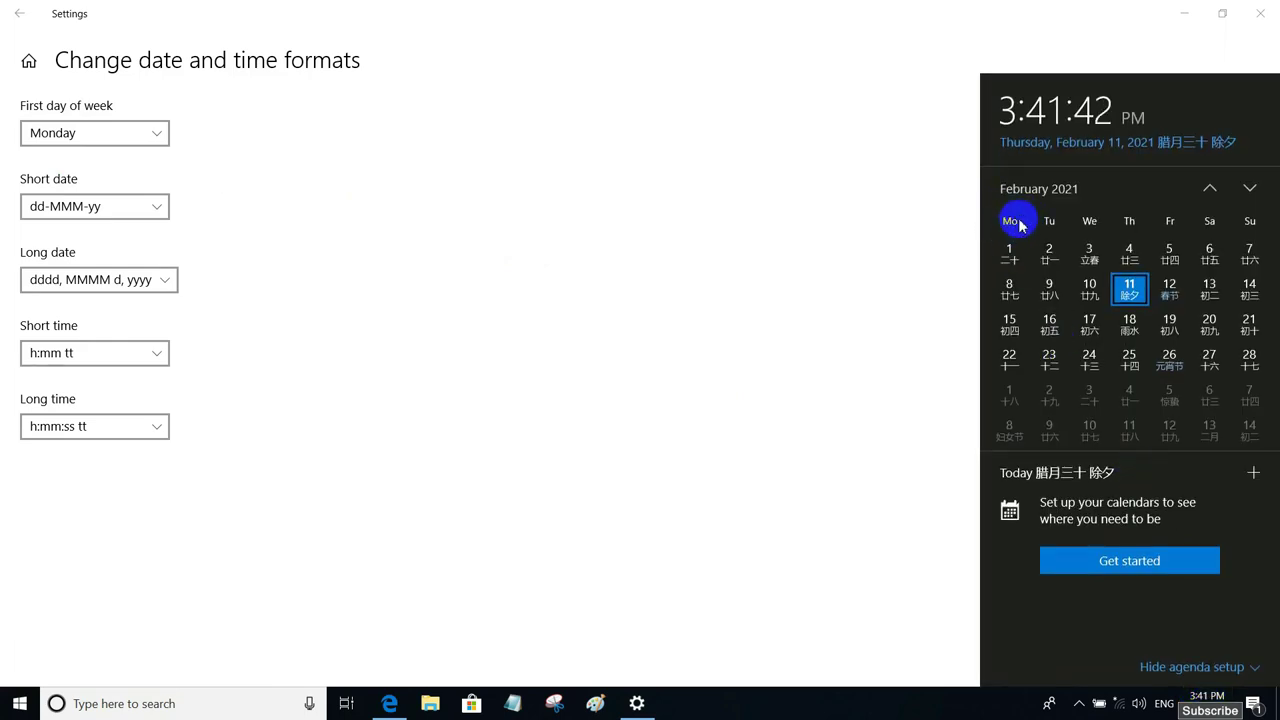
click(222, 210)
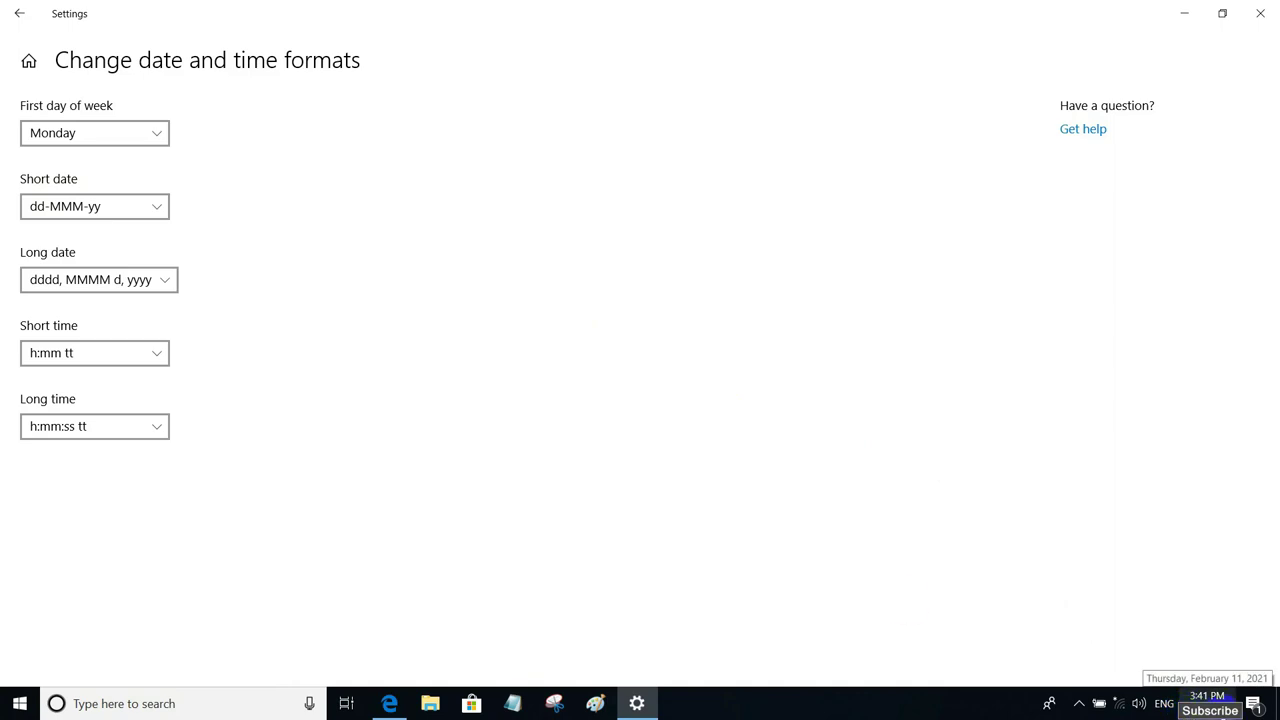
Try the yyyy-MM-dd short date format and set the short date back to dd-MMM-yy
click(158, 208)
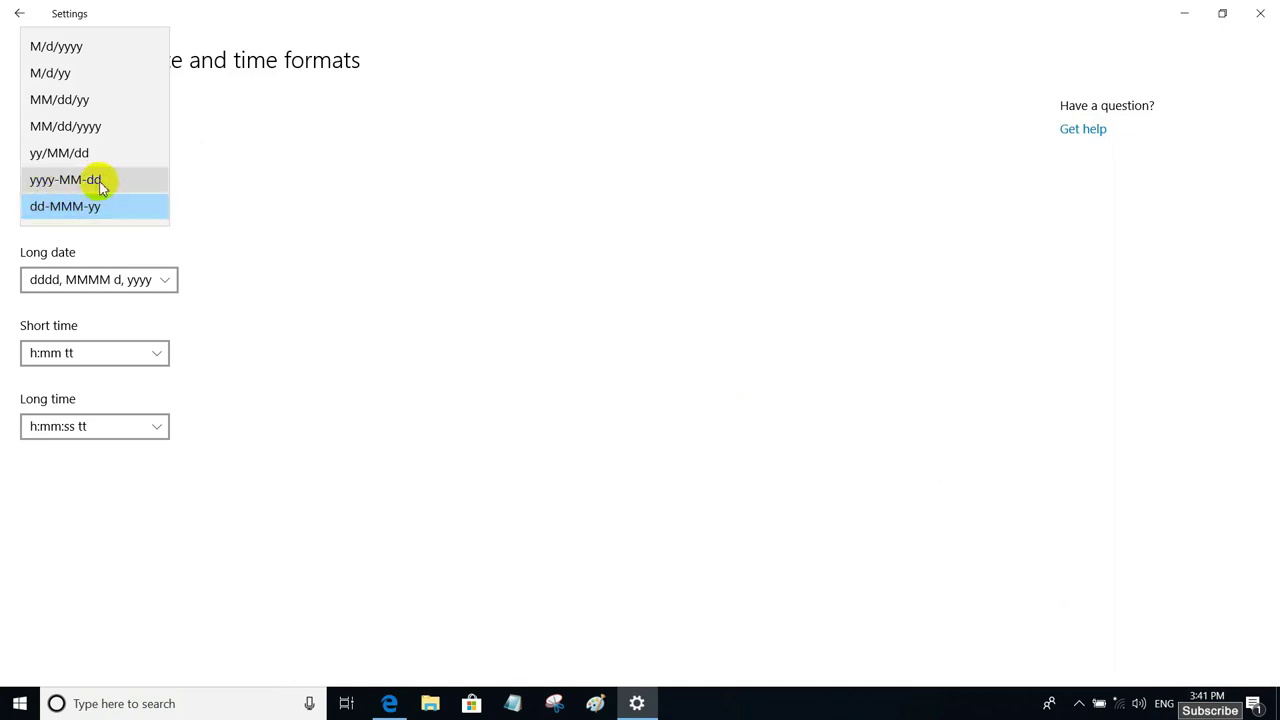
click(58, 180)
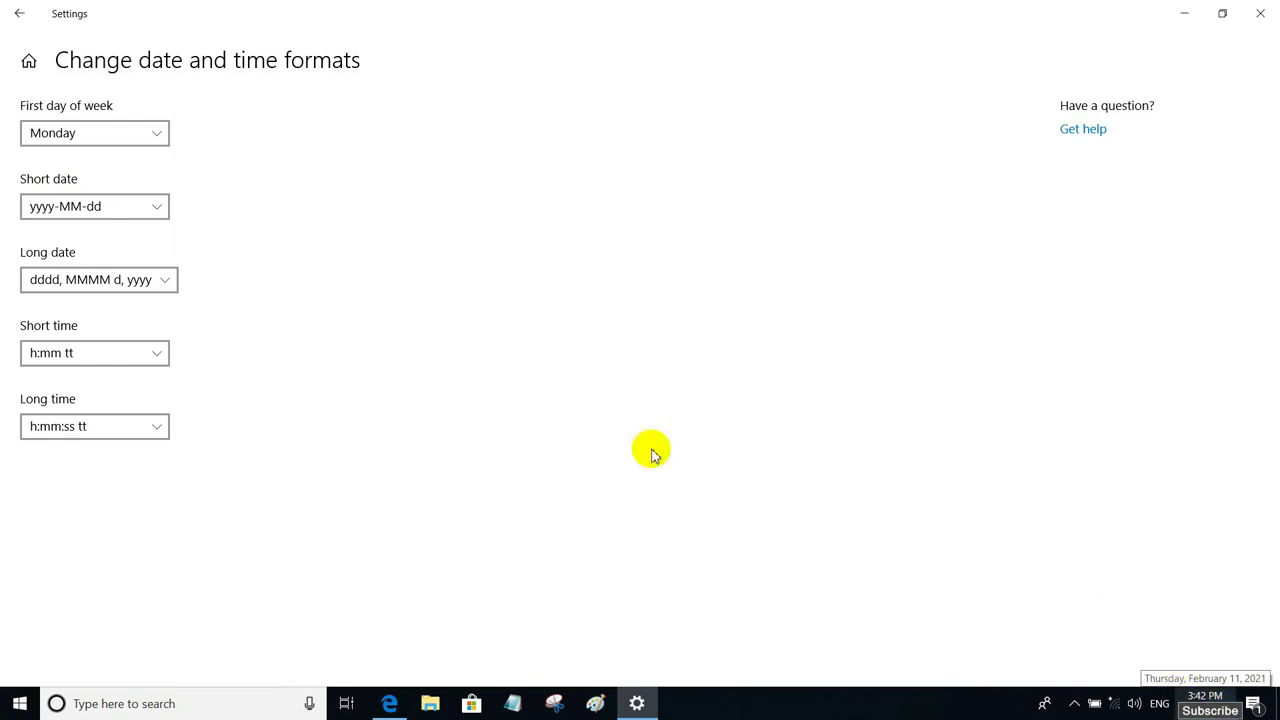
click(160, 206)
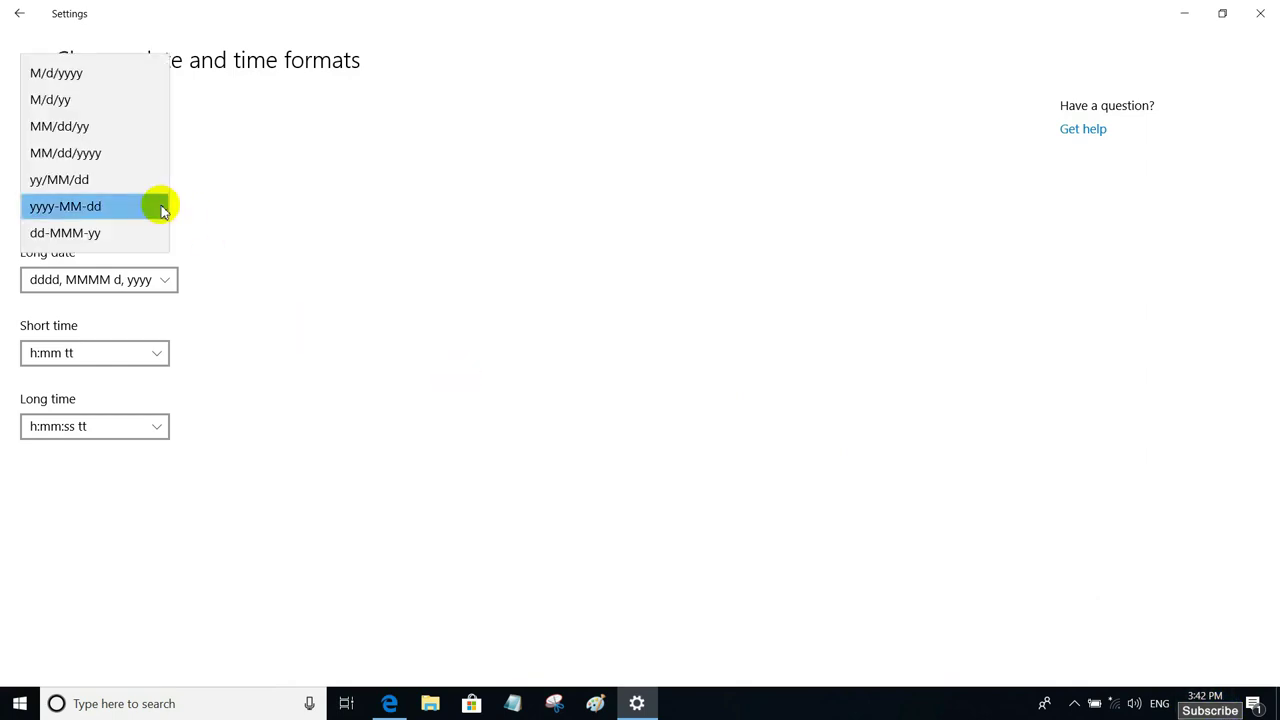
click(100, 234)
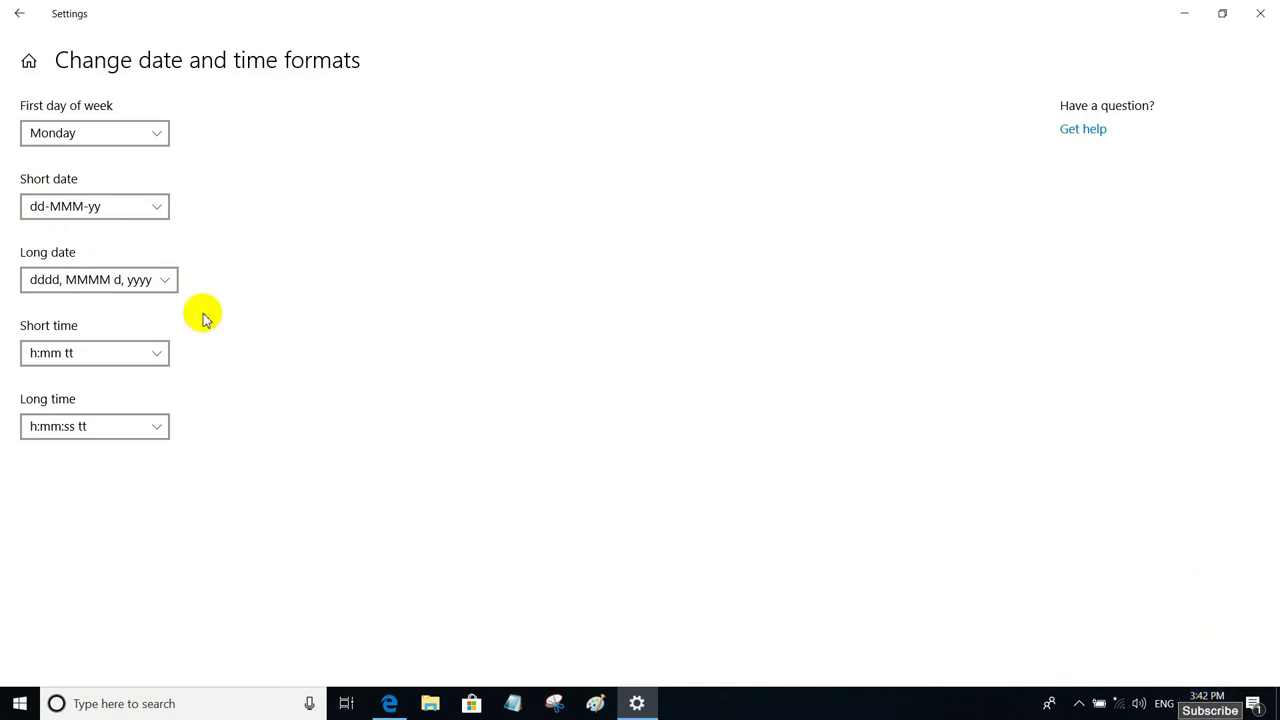
View the available long date formats and close the list without choosing another one
click(146, 280)
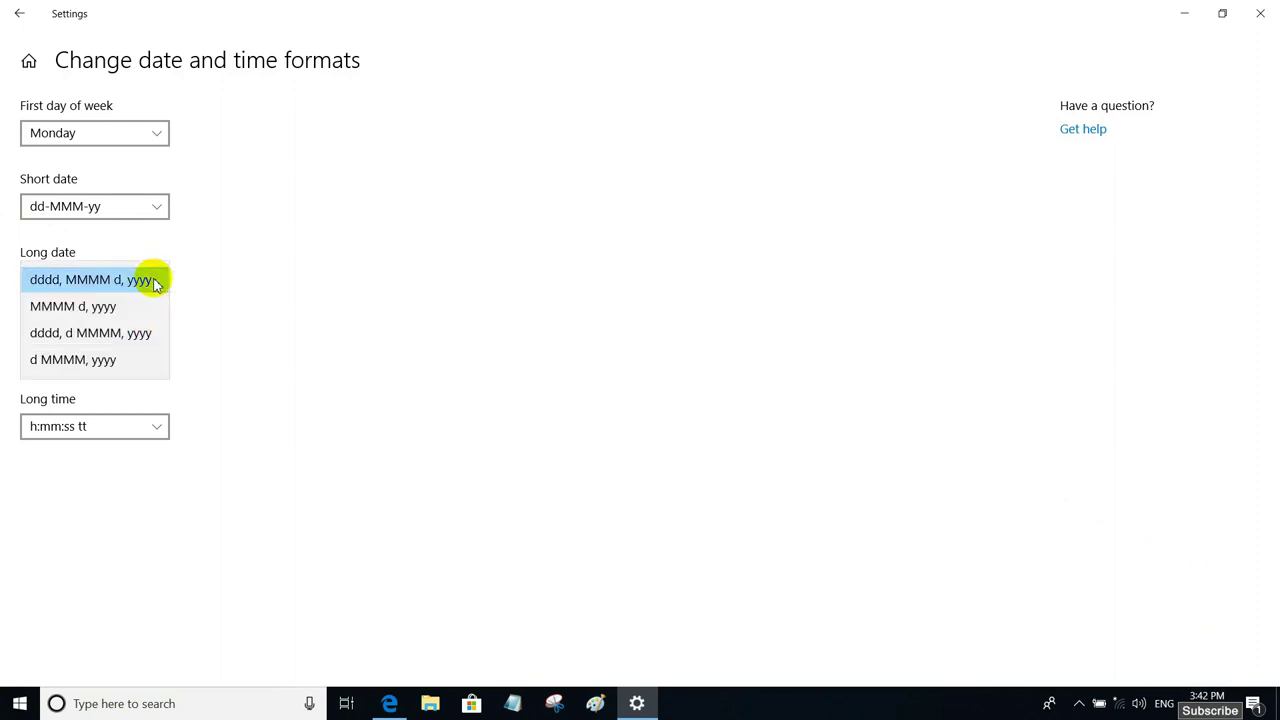
click(252, 300)
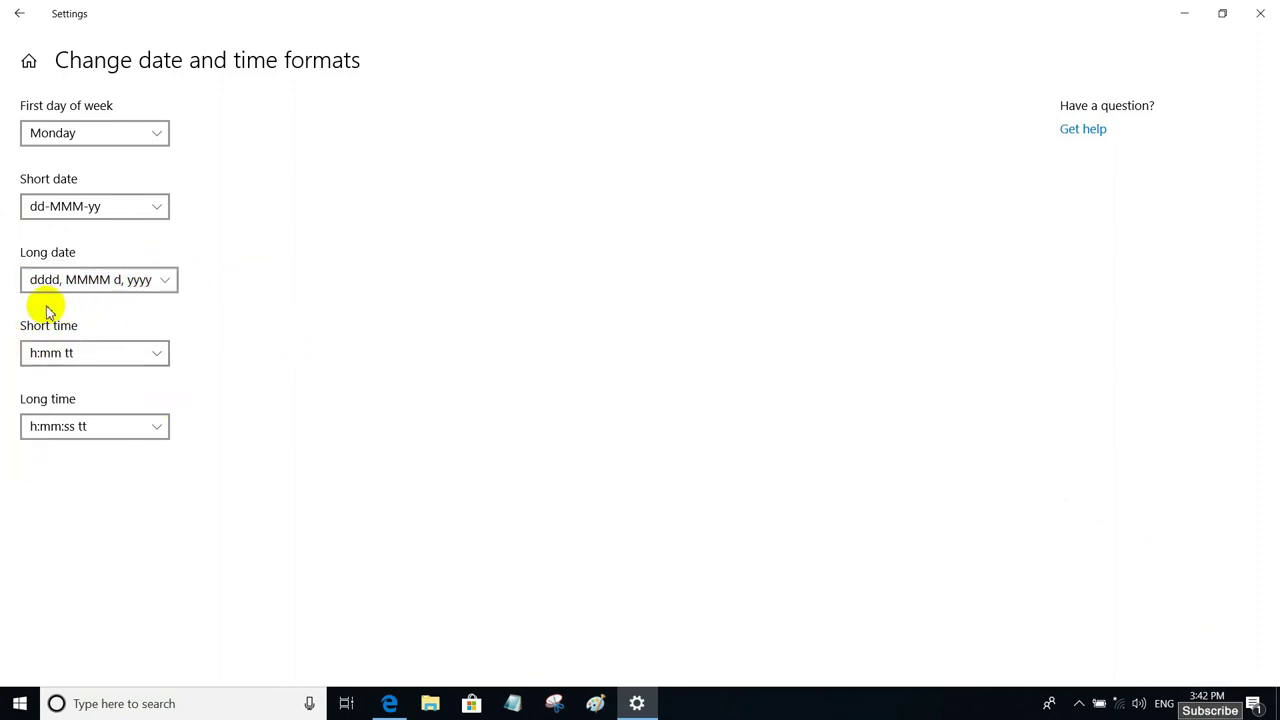
View the available short time formats without choosing another one and return to the Date & time page
click(162, 352)
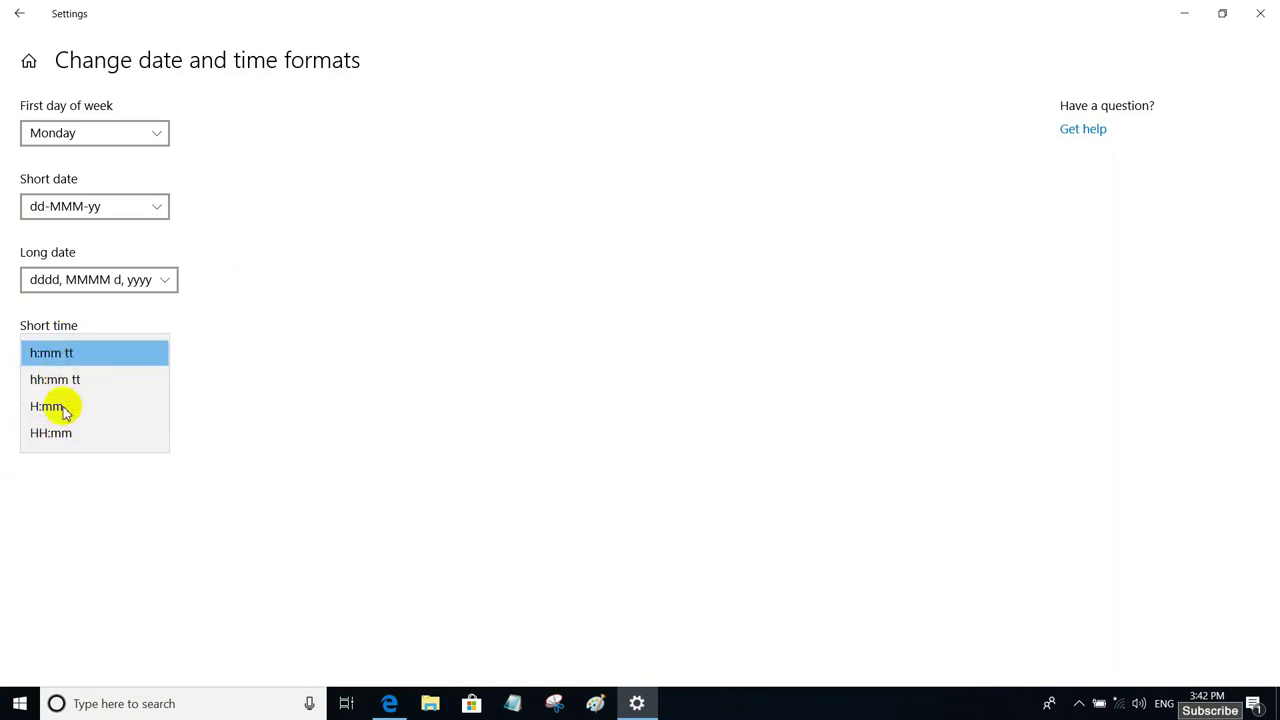
click(230, 354)
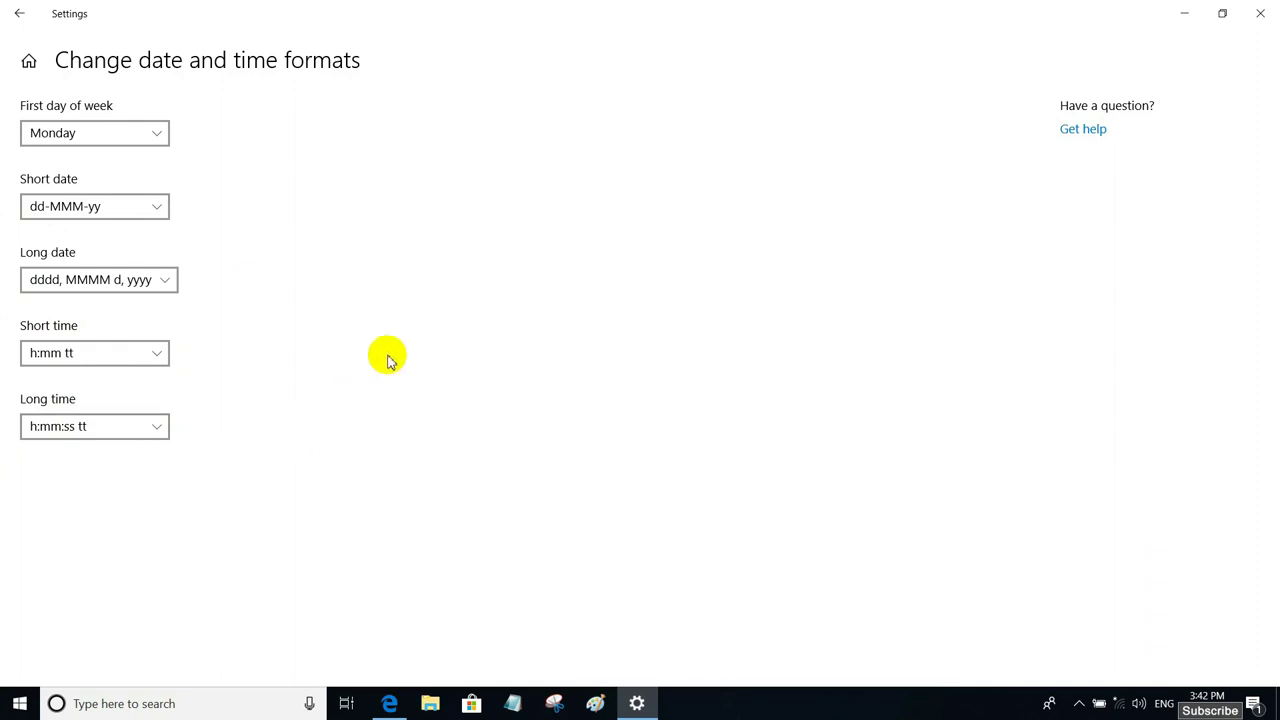
click(18, 14)
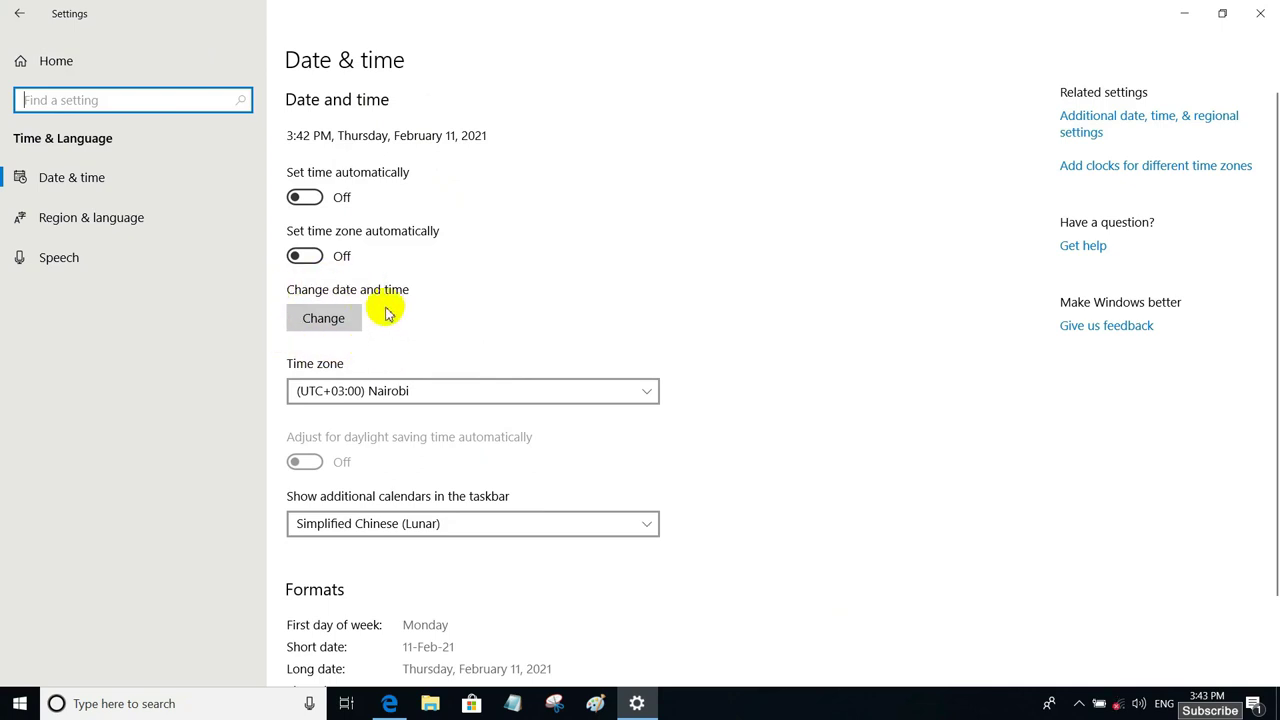
Review the formats summary and other settings on the Date & time page, and close Settings
scroll(400, 362, down, 2)
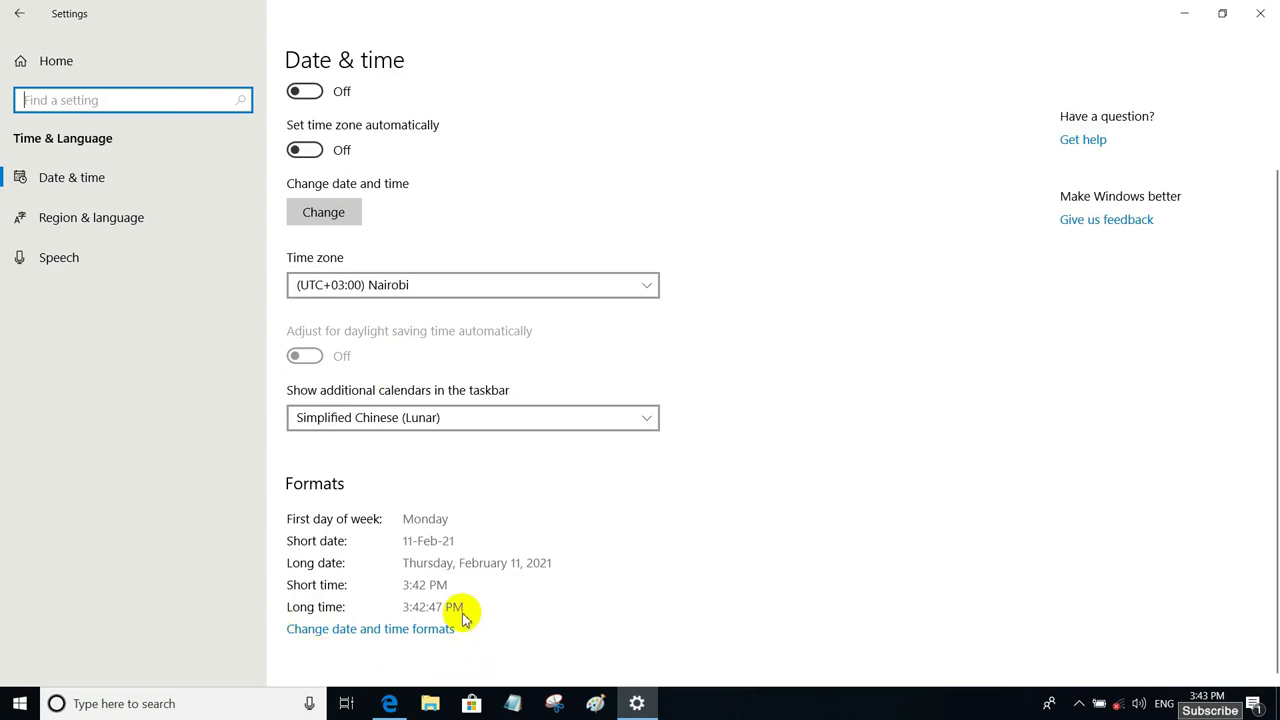
scroll(320, 323, up, 2)
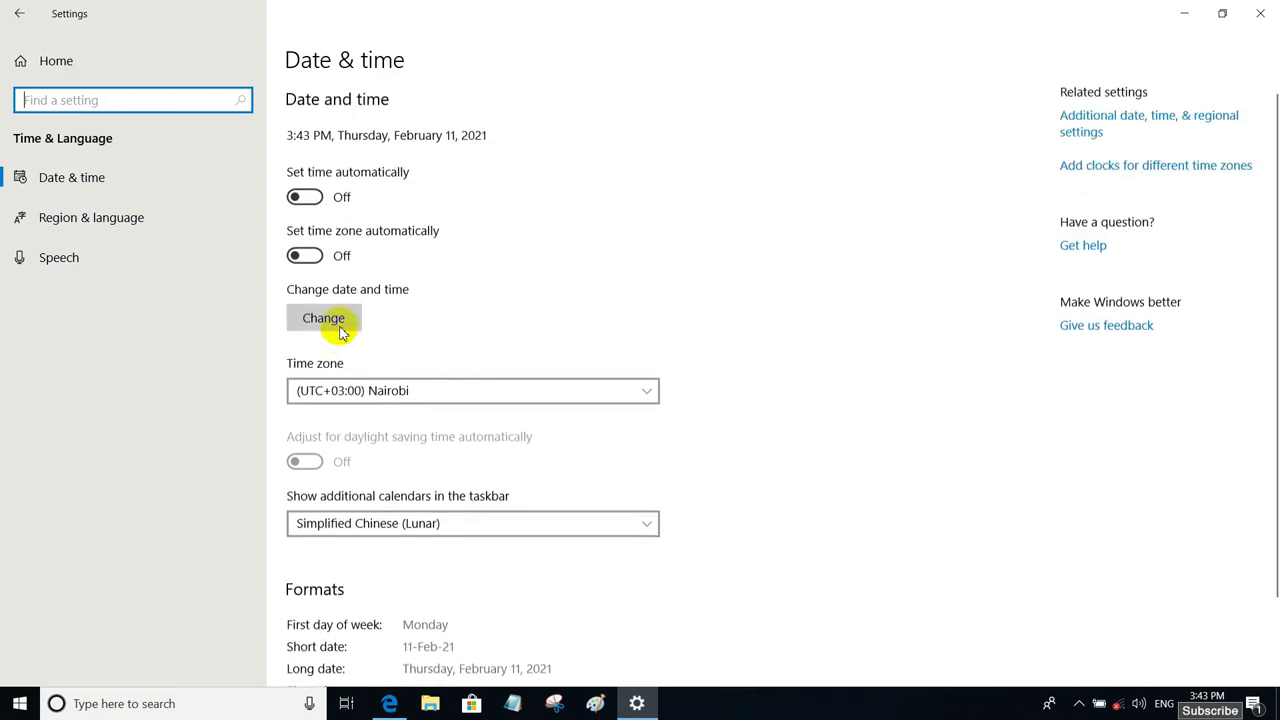
click(18, 15)
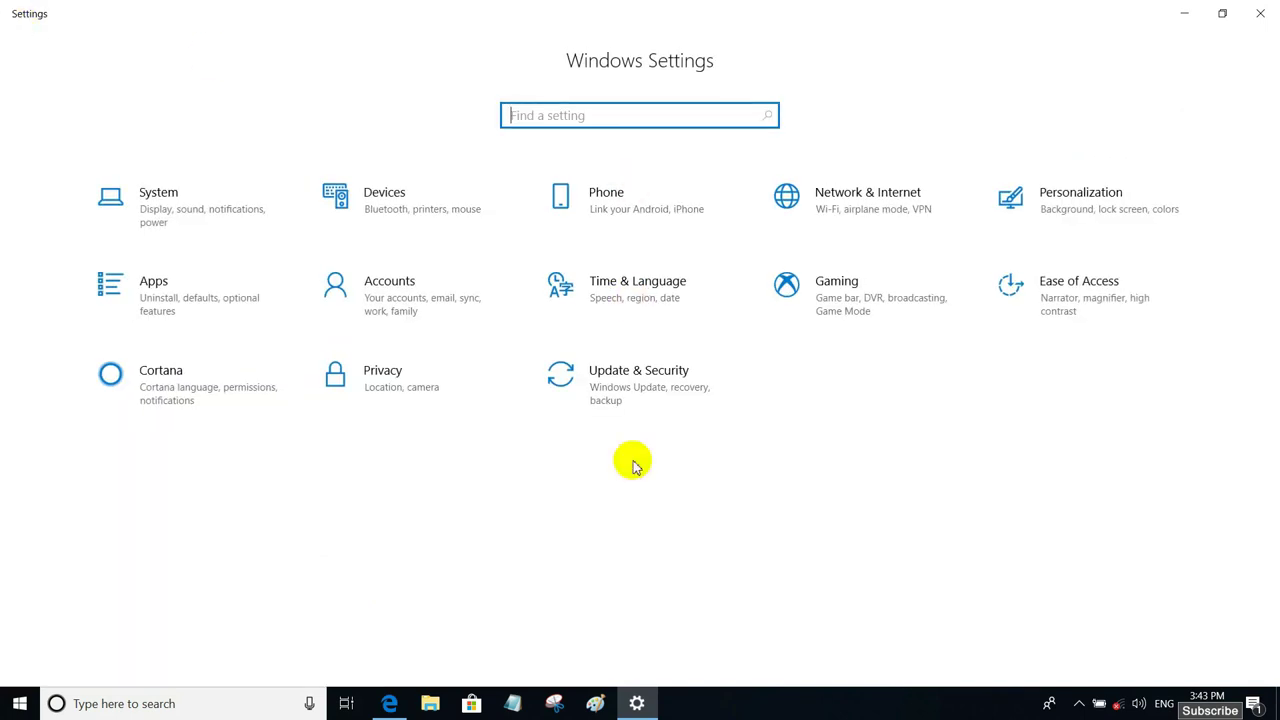
click(1245, 21)
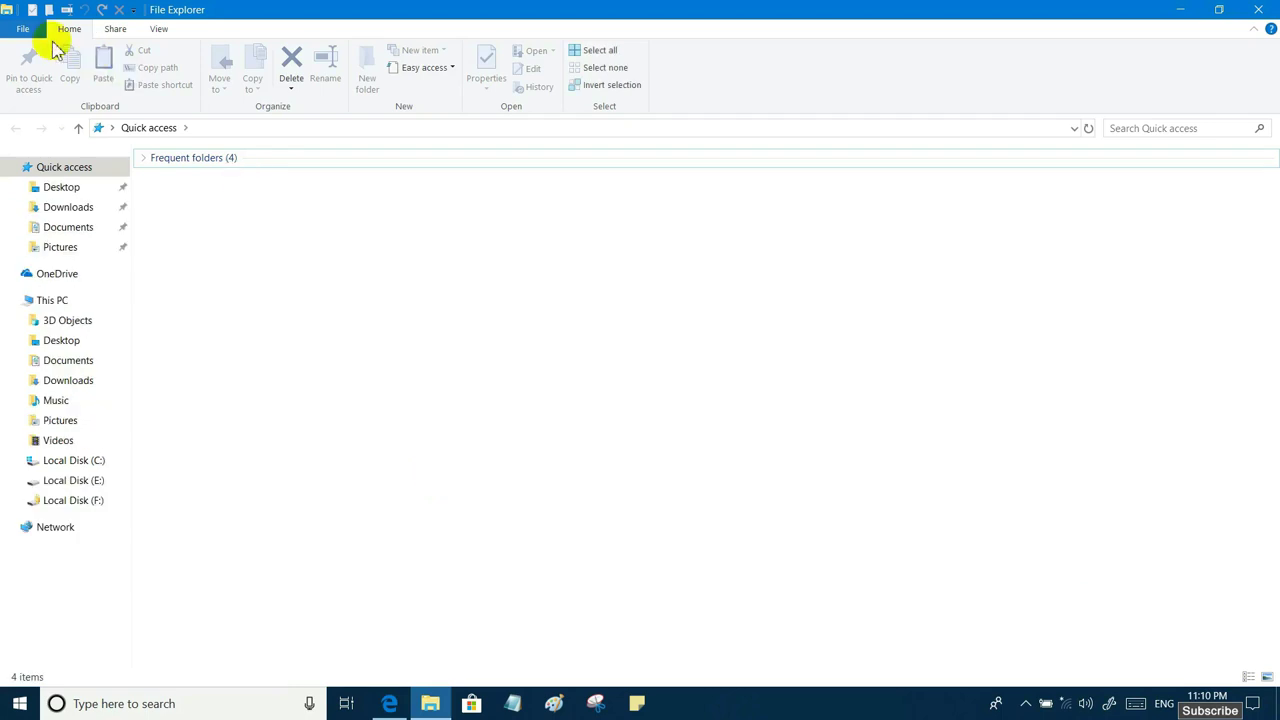
Review the general Folder Options in File Explorer, including the browse folders choices, and accept them without changes
click(22, 30)
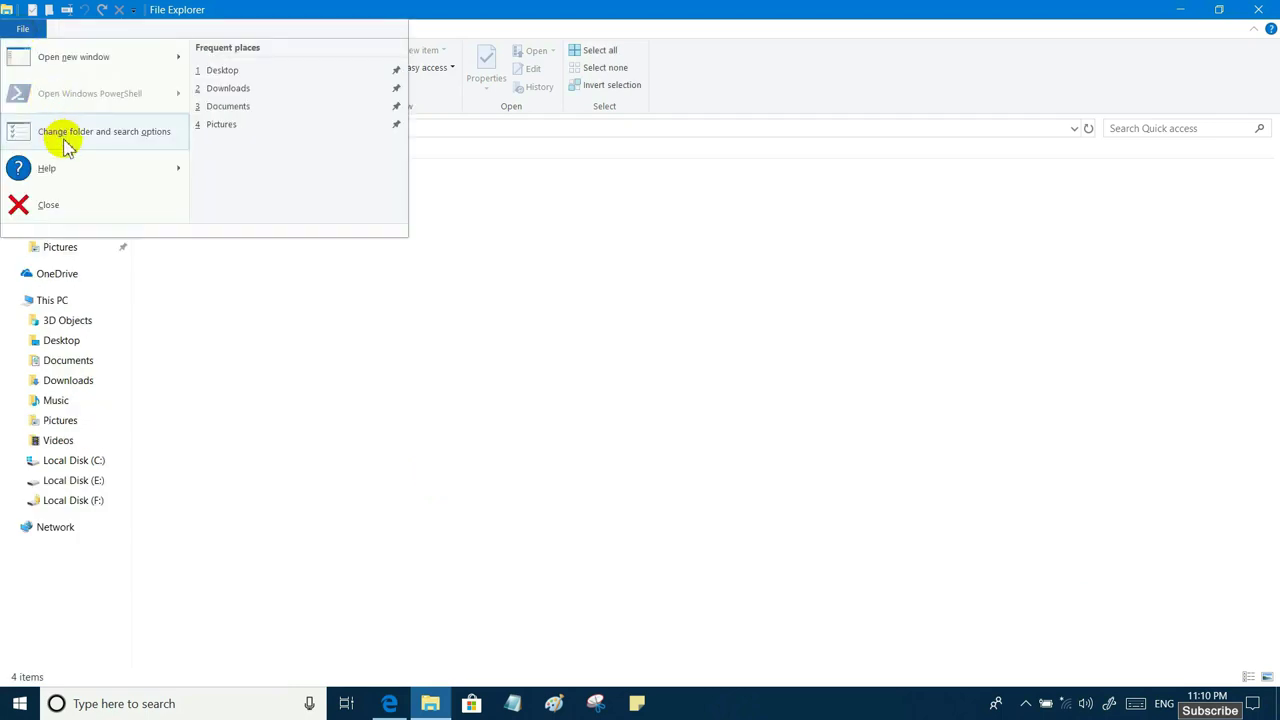
click(122, 139)
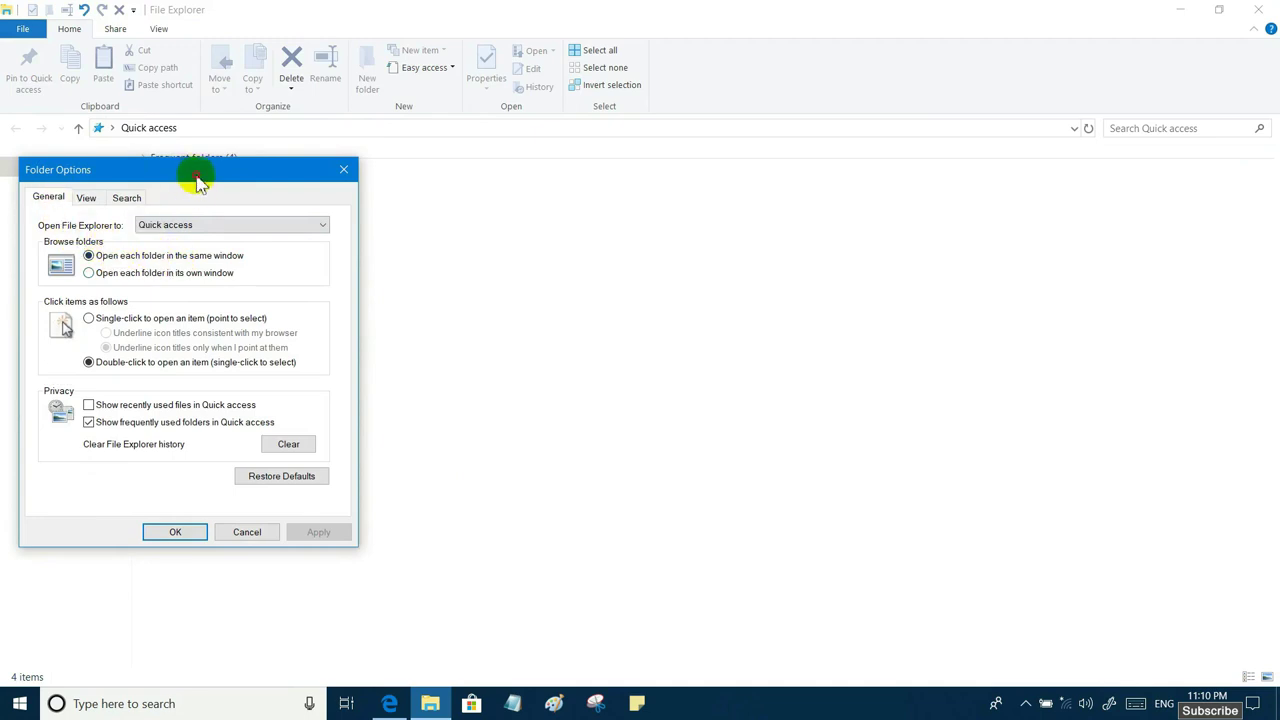
drag(199, 181, 599, 187)
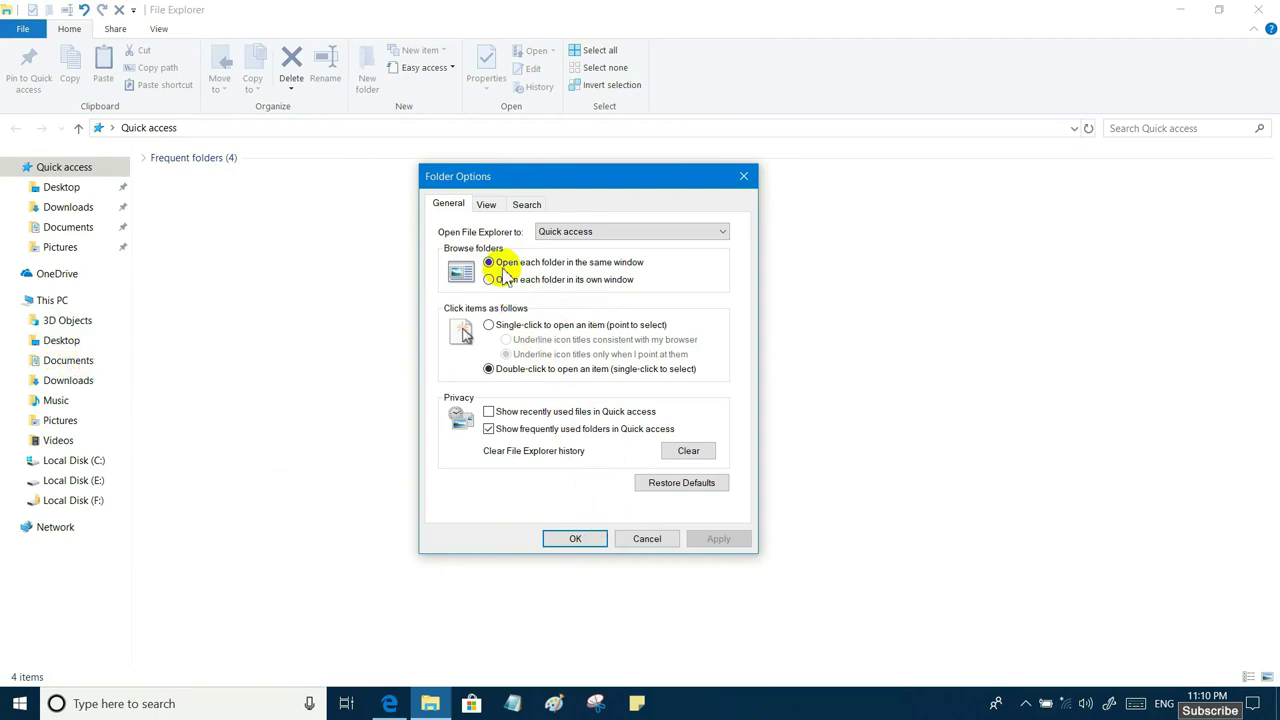
click(580, 538)
Open the Bandicam folder in Documents to check which window it uses, and return to Documents
click(70, 362)
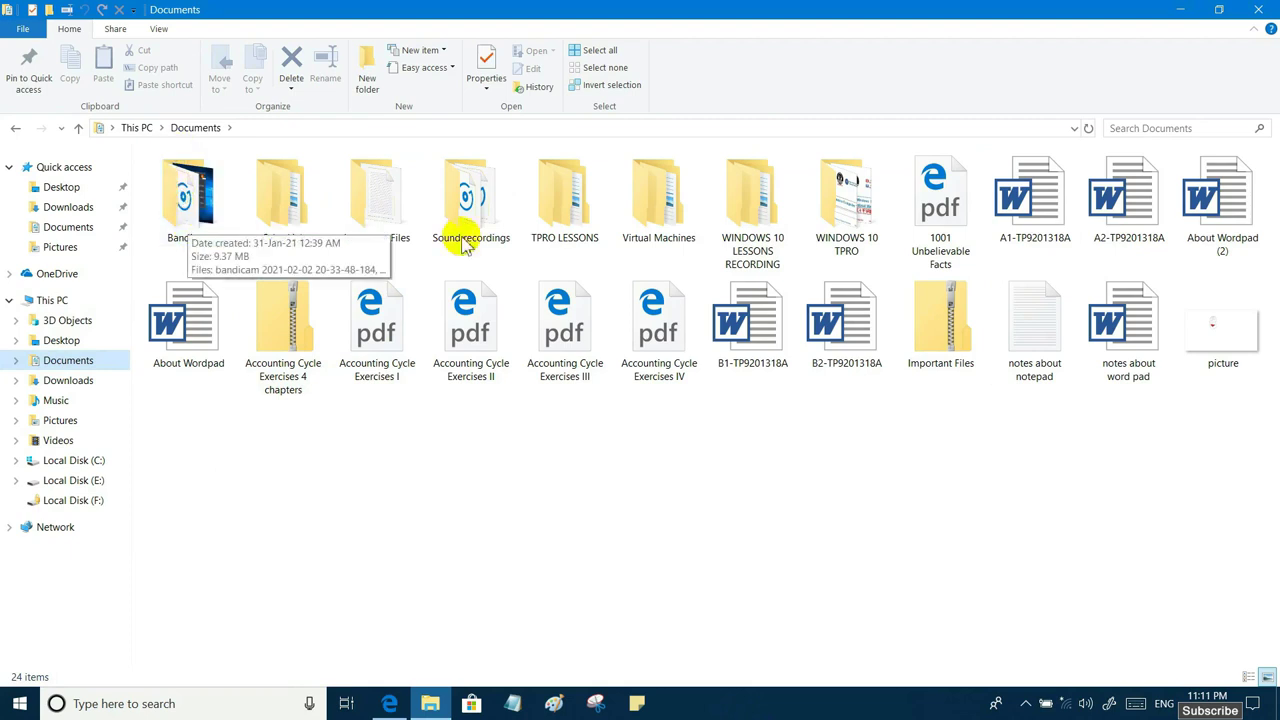
double_click(206, 206)
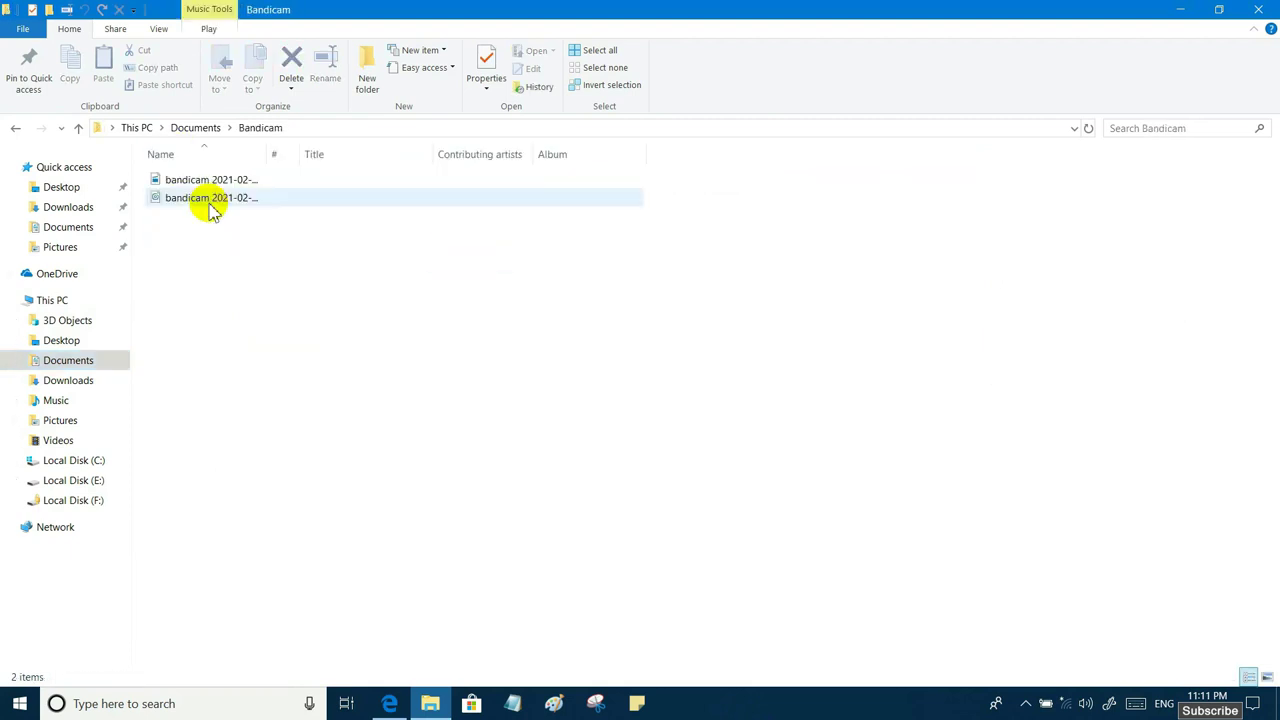
click(220, 133)
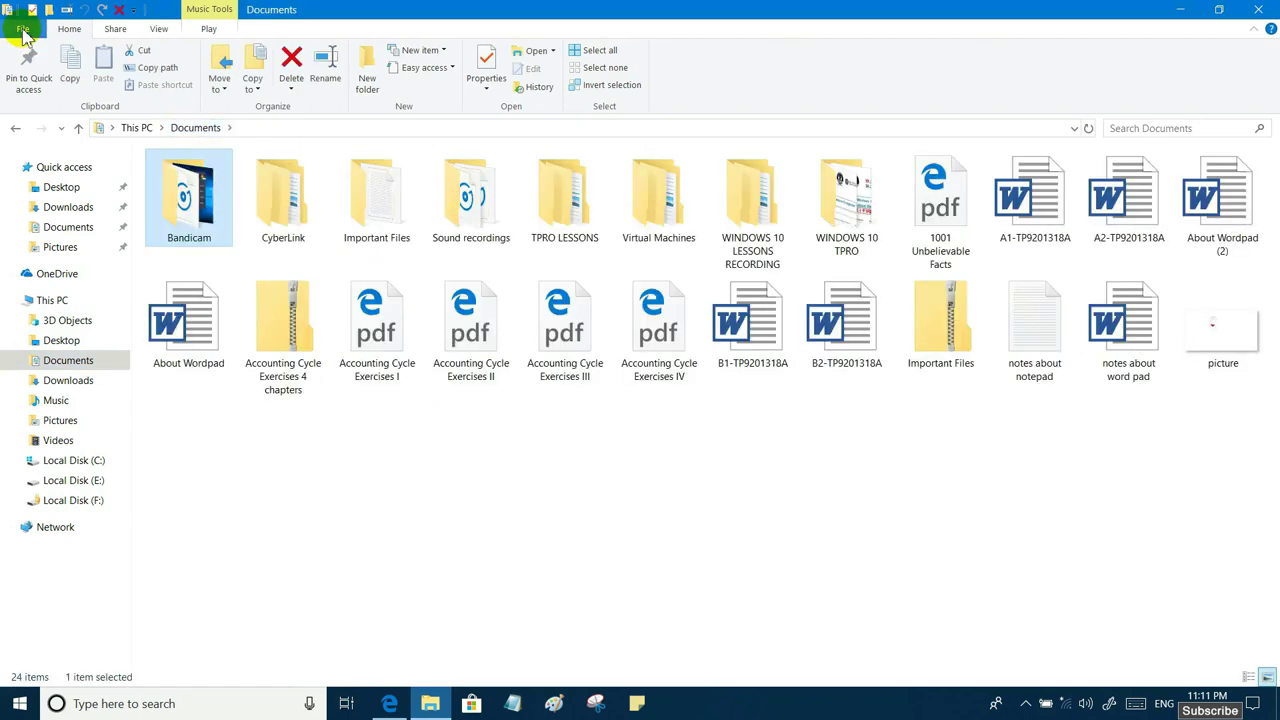
Set the browse folders option to "Open each folder in its own window" and confirm the Folder Options
click(22, 30)
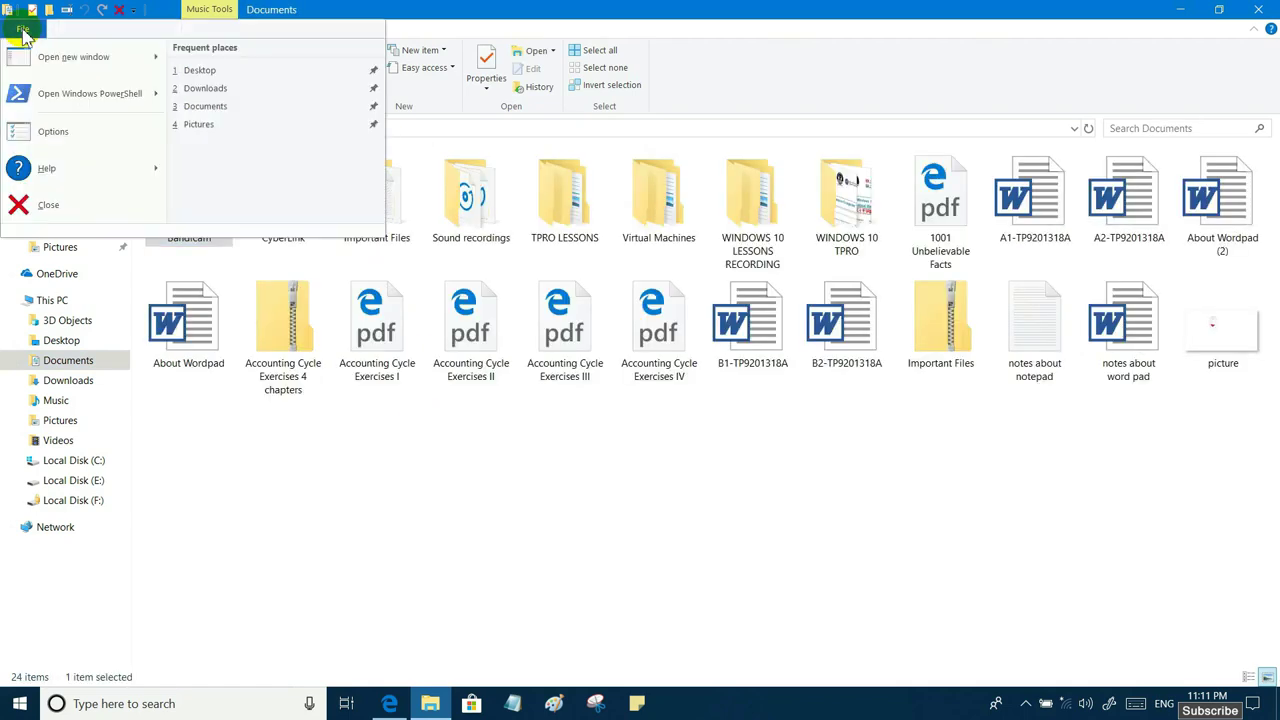
click(57, 133)
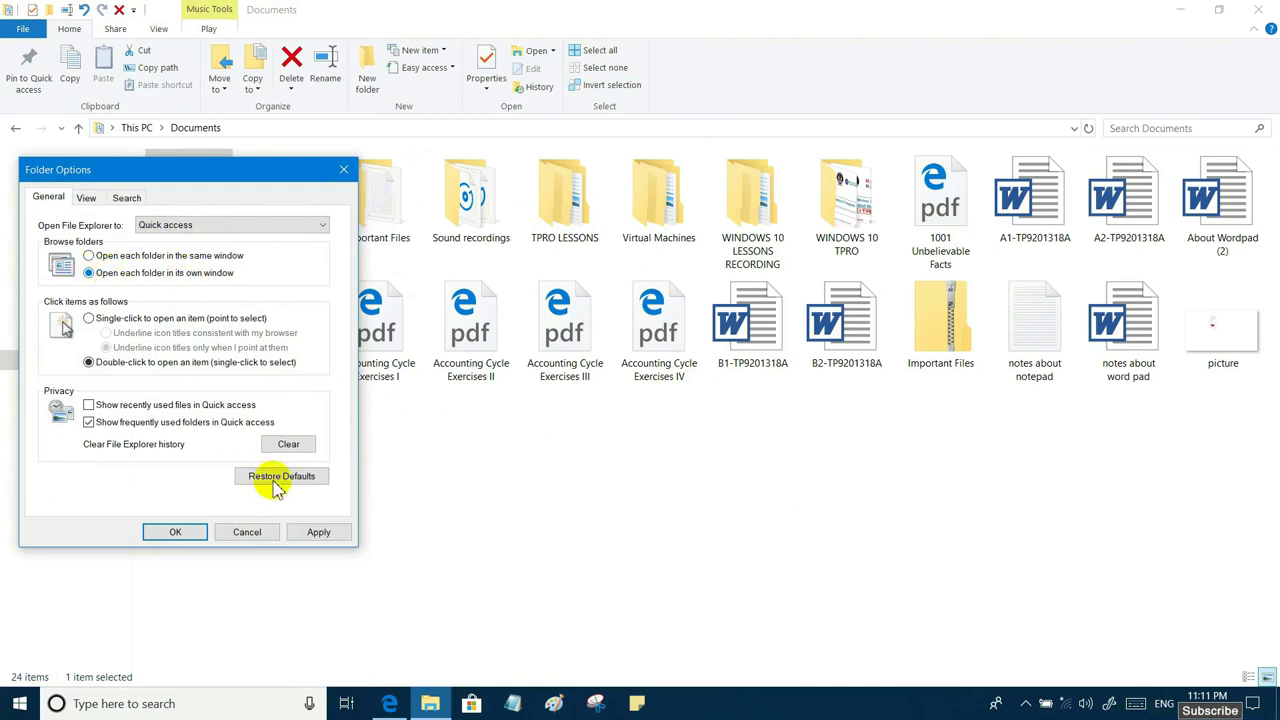
click(185, 533)
Open the Bandicam folder from Documents and move its window aside to check the Documents window behind it
click(75, 362)
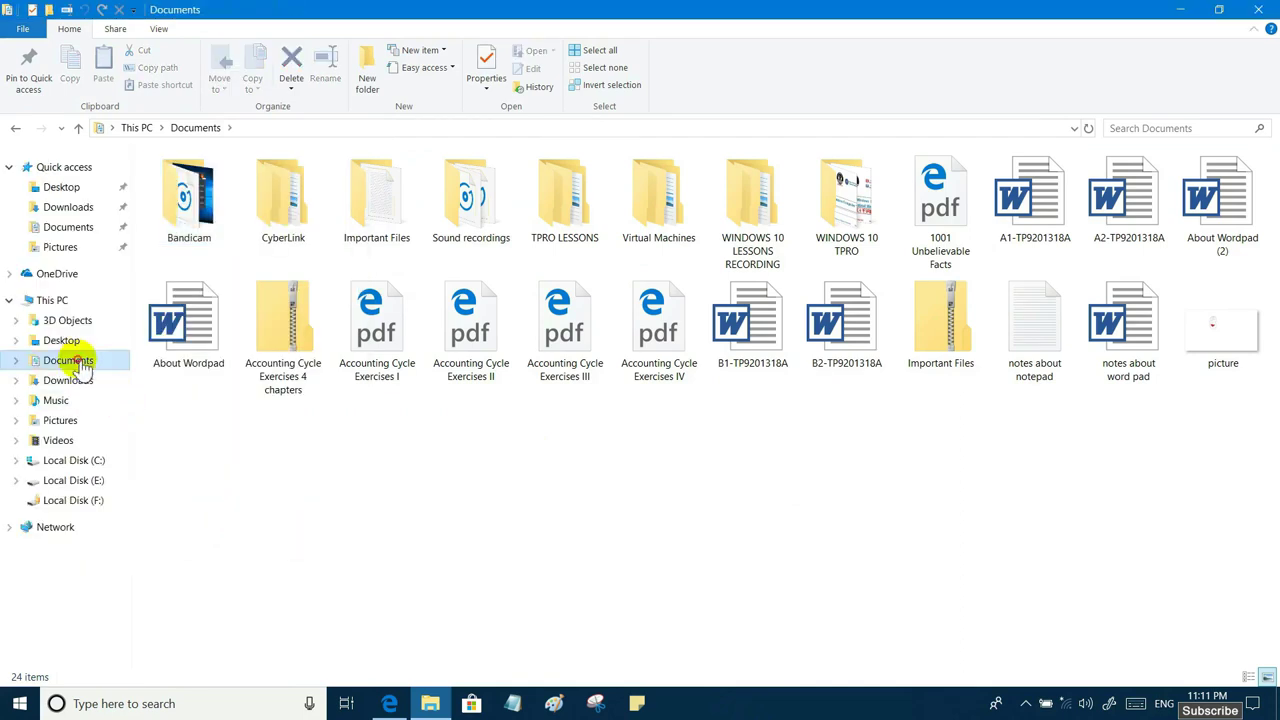
click(185, 222)
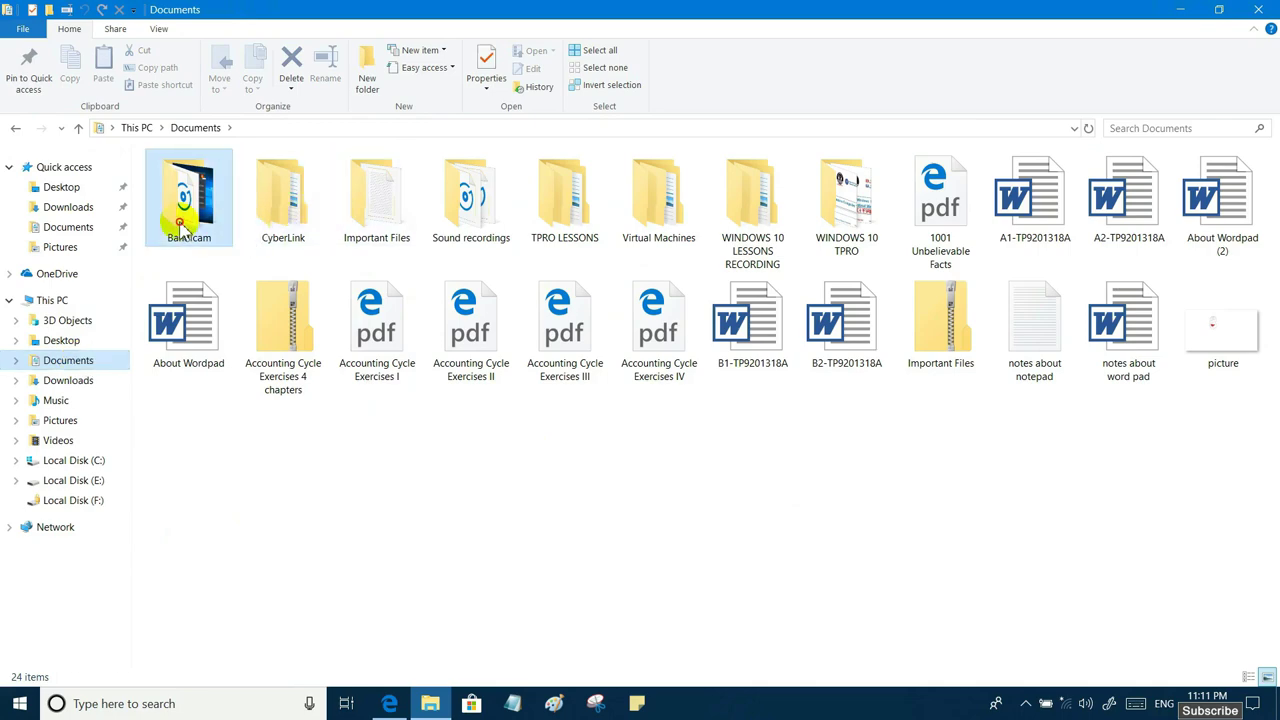
double_click(183, 225)
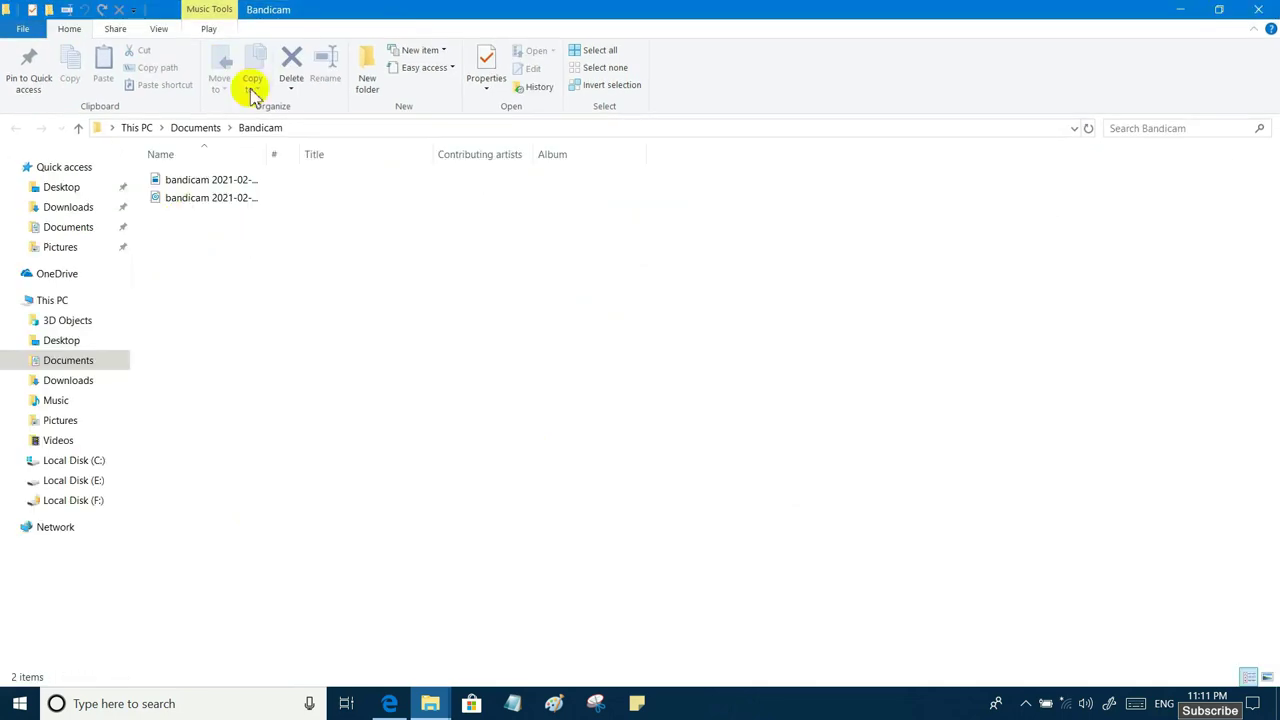
drag(420, 12, 623, 263)
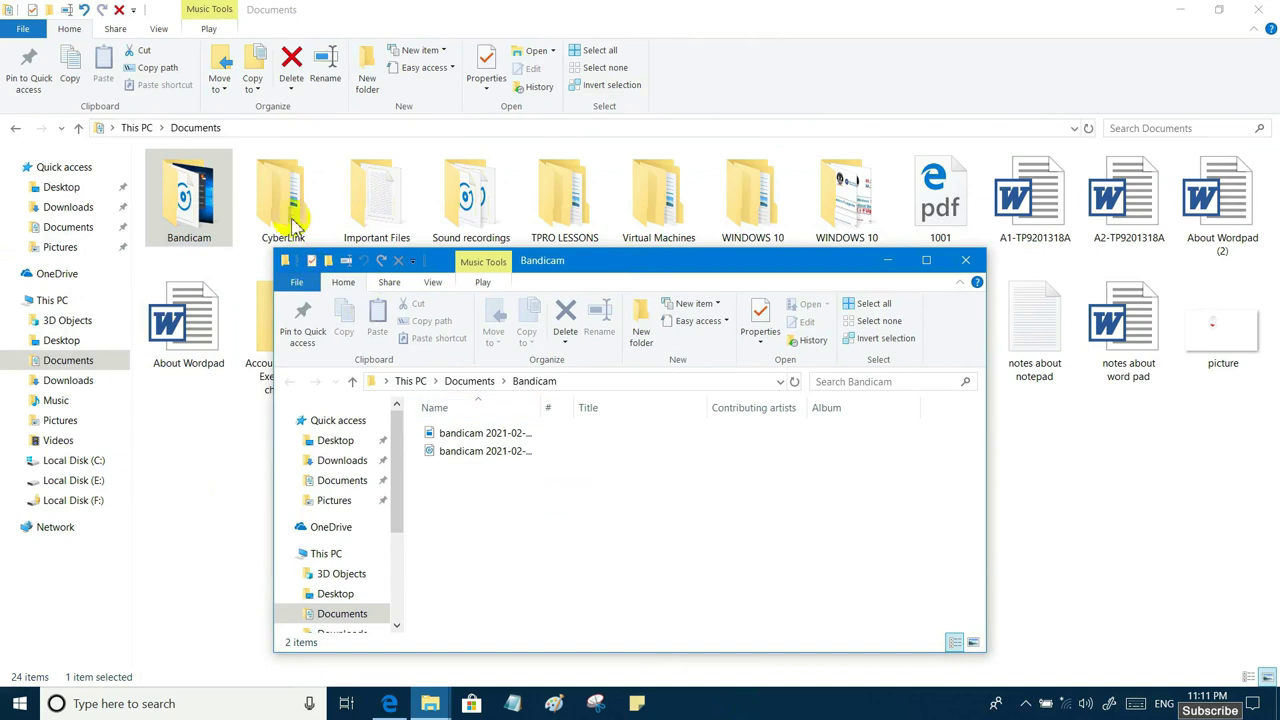
Open the Important Files folder from Documents, preview the open File Explorer windows, and close the Important Files window
click(370, 205)
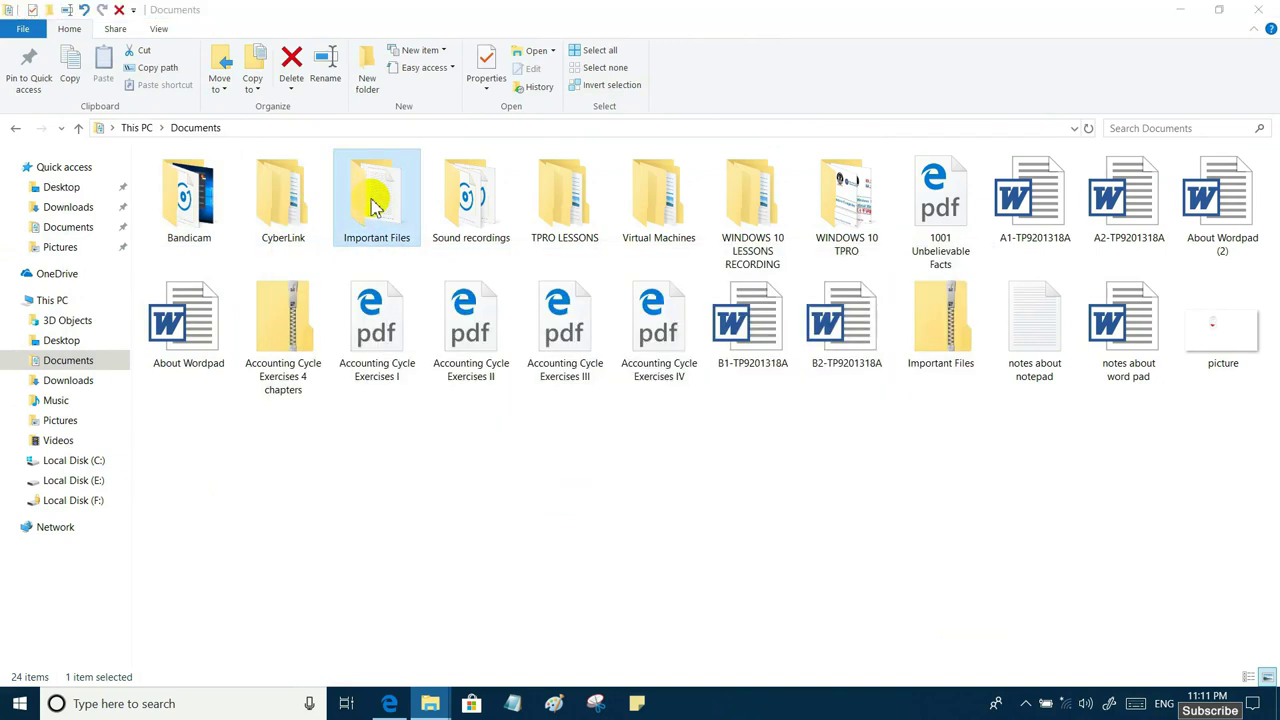
double_click(370, 205)
drag(546, 240, 699, 191)
mouse_move(430, 706)
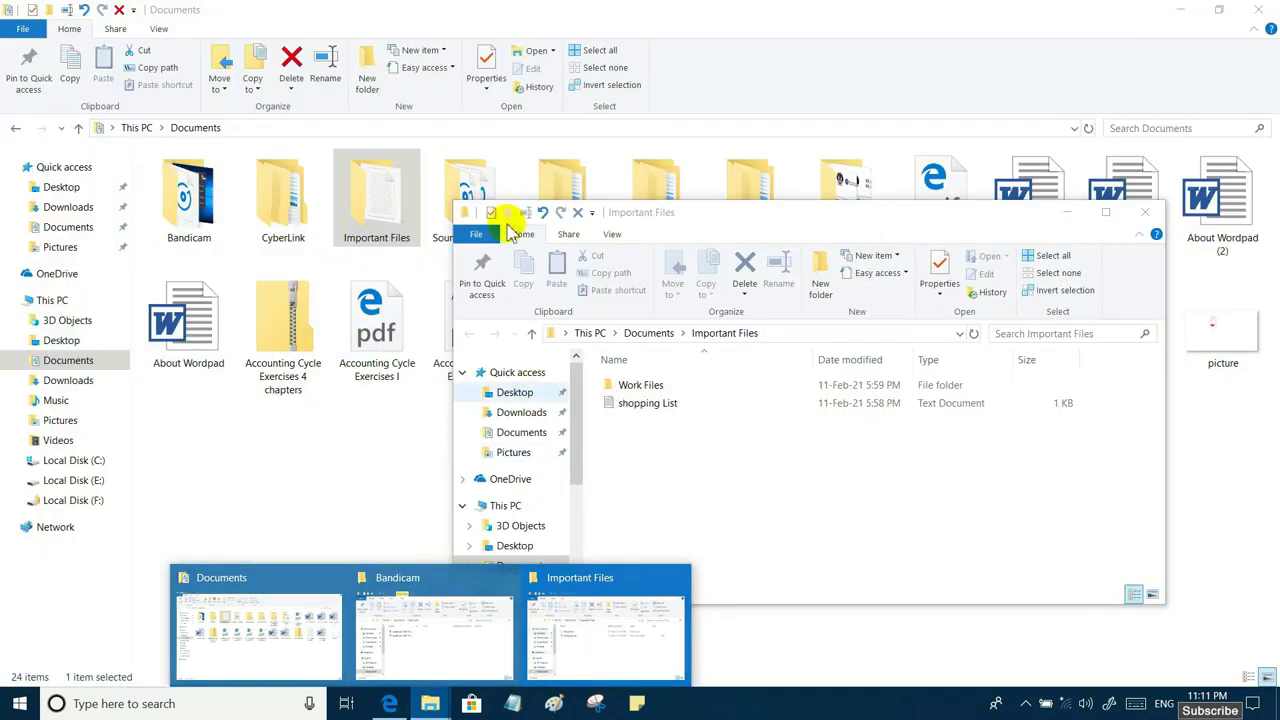
click(1145, 215)
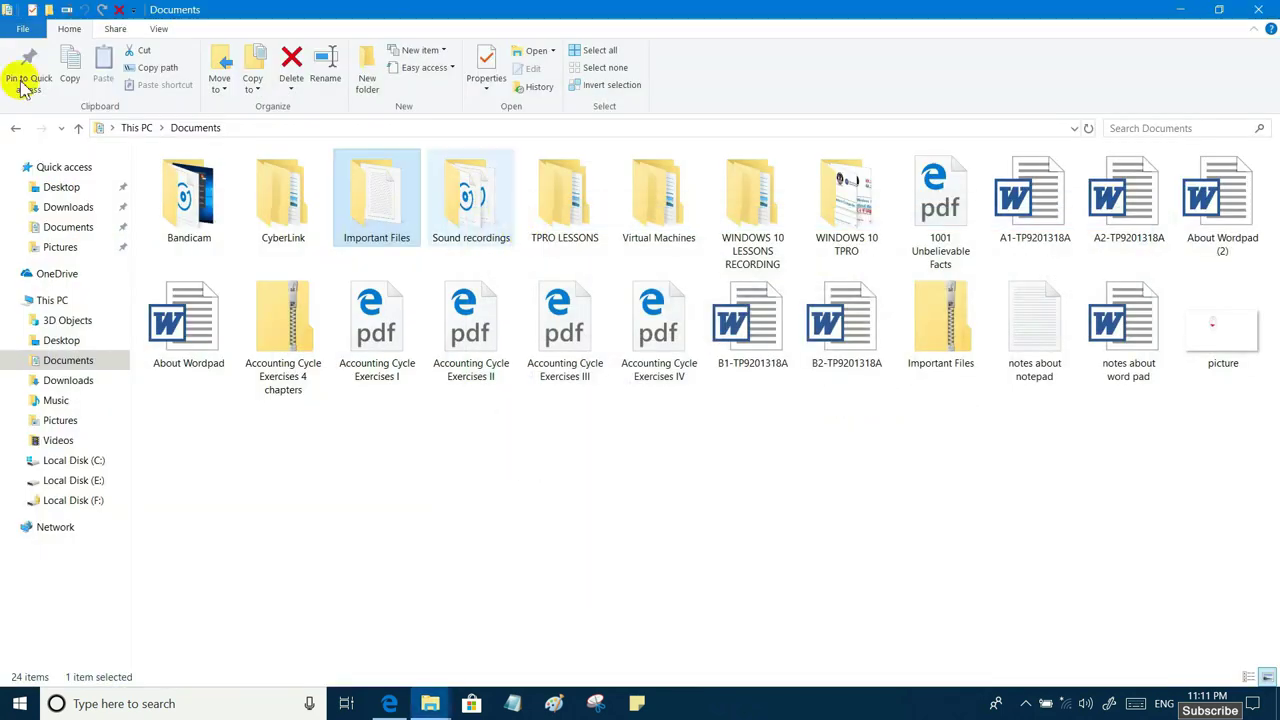
Set the browse folders option to "Open each folder in the same window", apply it and close Folder Options
click(22, 29)
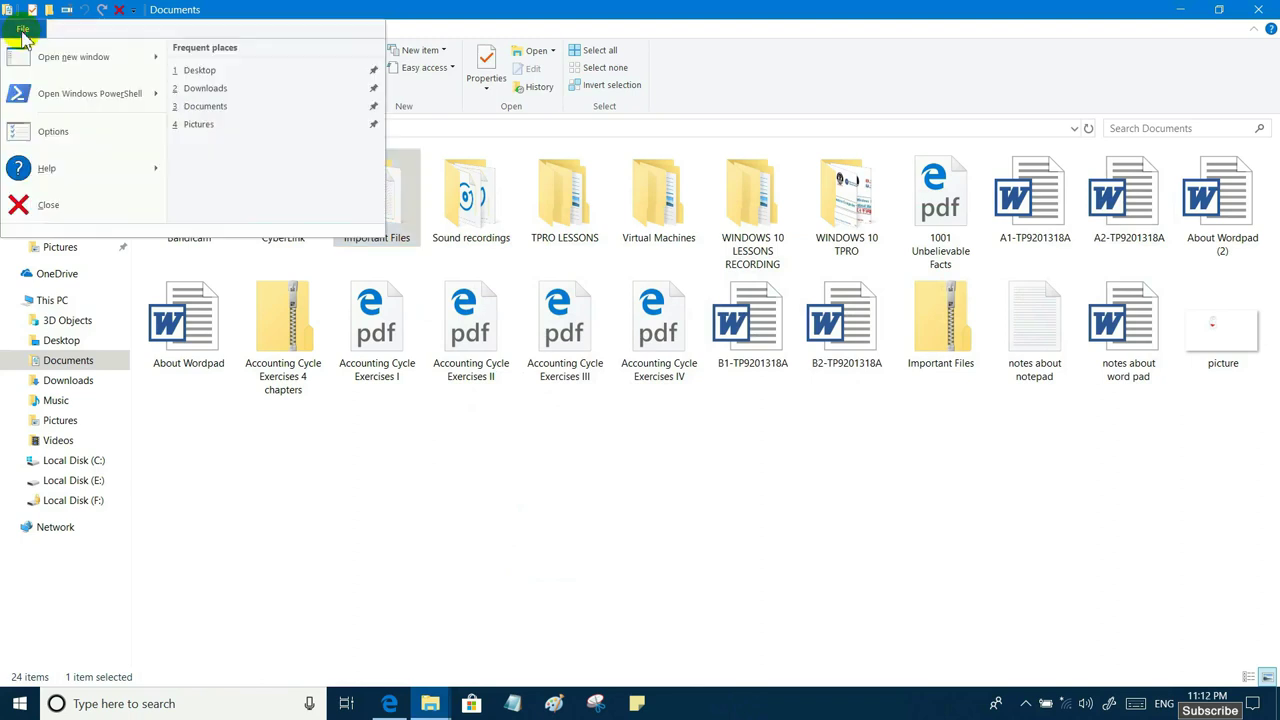
click(51, 131)
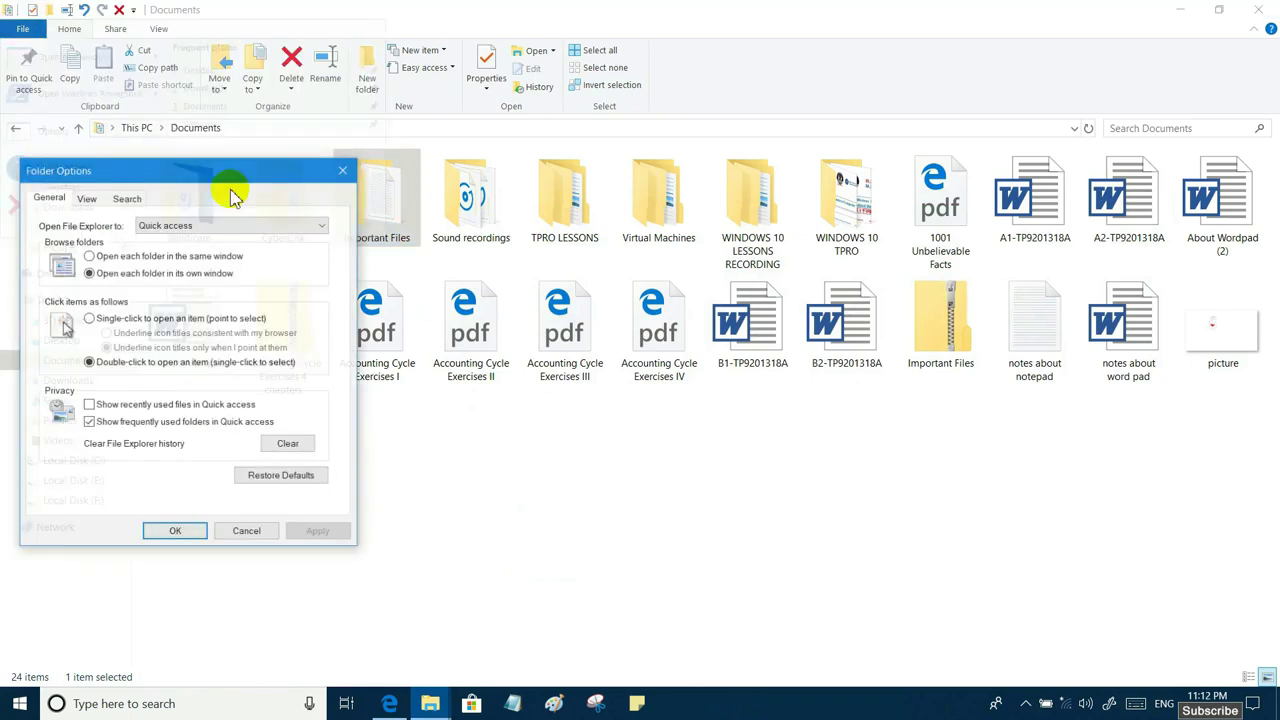
click(118, 258)
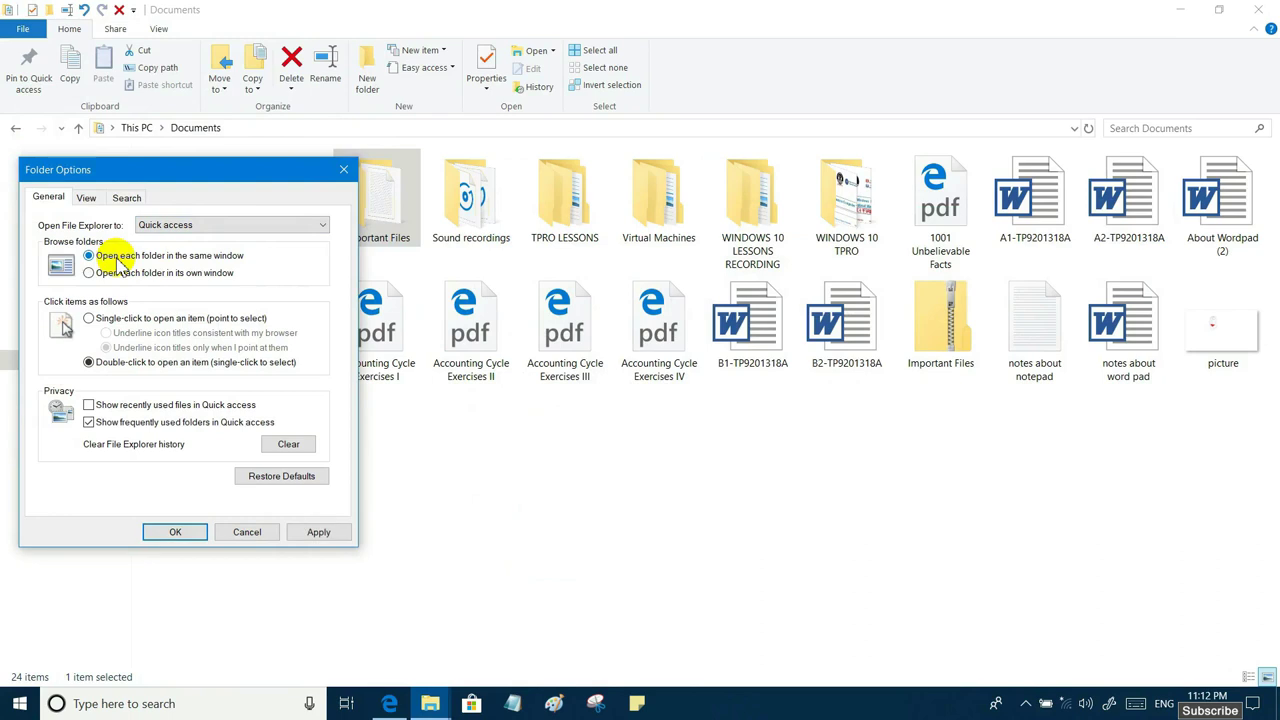
click(316, 531)
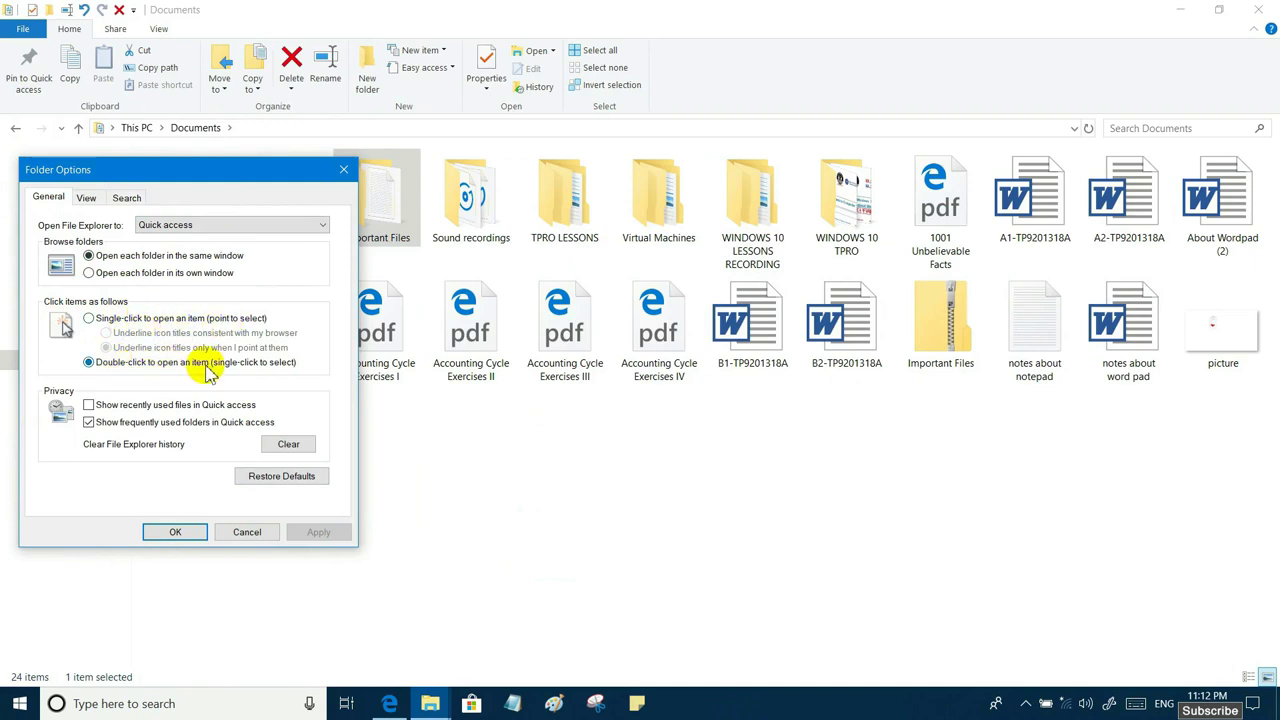
click(341, 169)
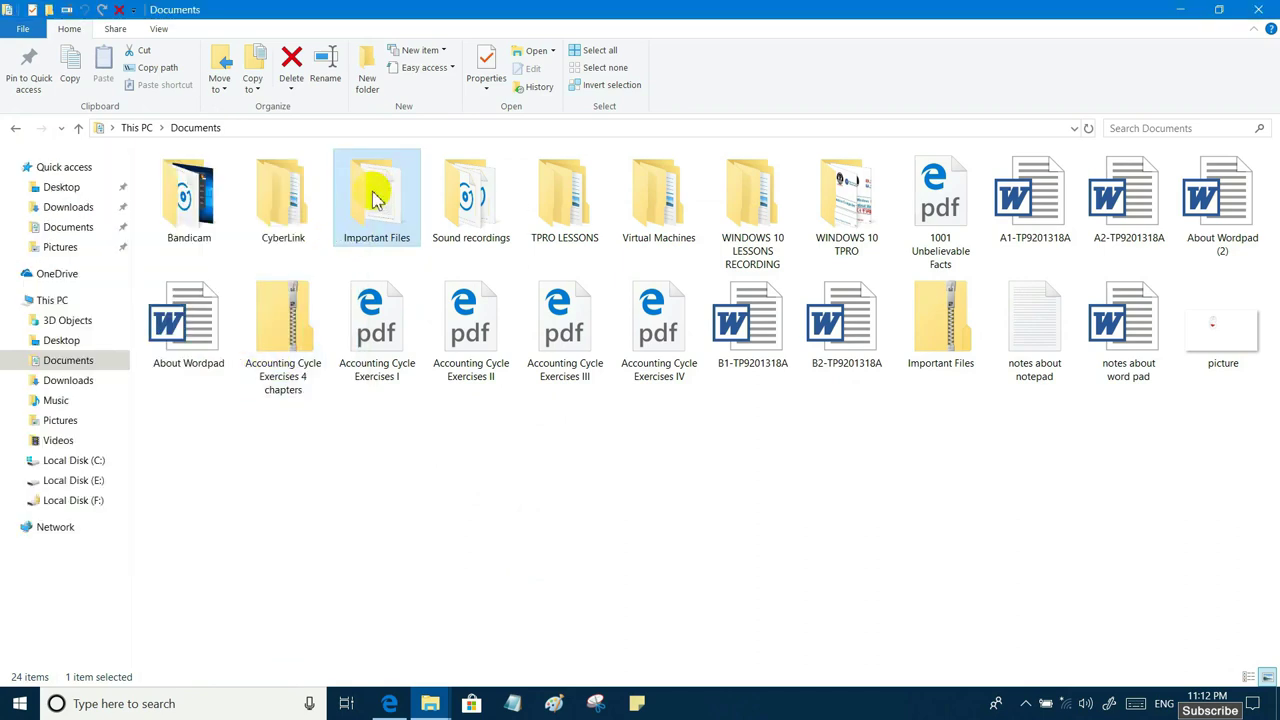
Open the Important Files folder to test the same-window setting and return to Documents
mouse_move(372, 198)
double_click(370, 197)
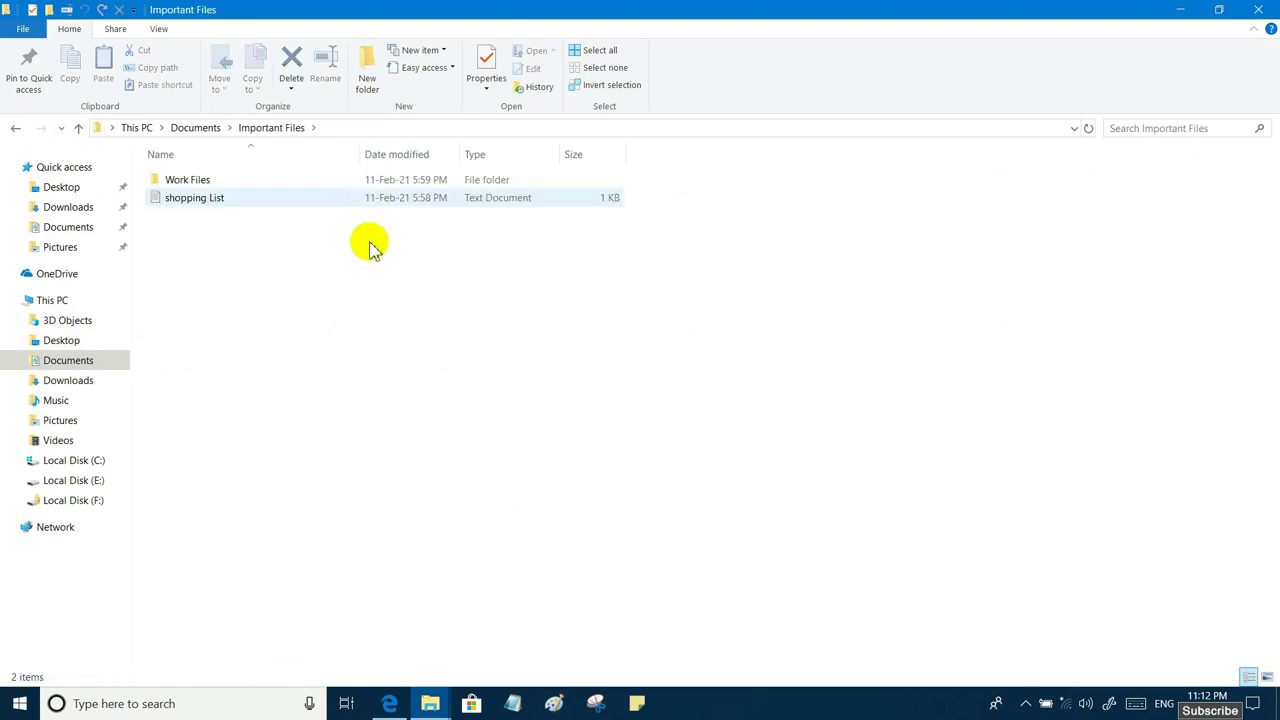
click(200, 128)
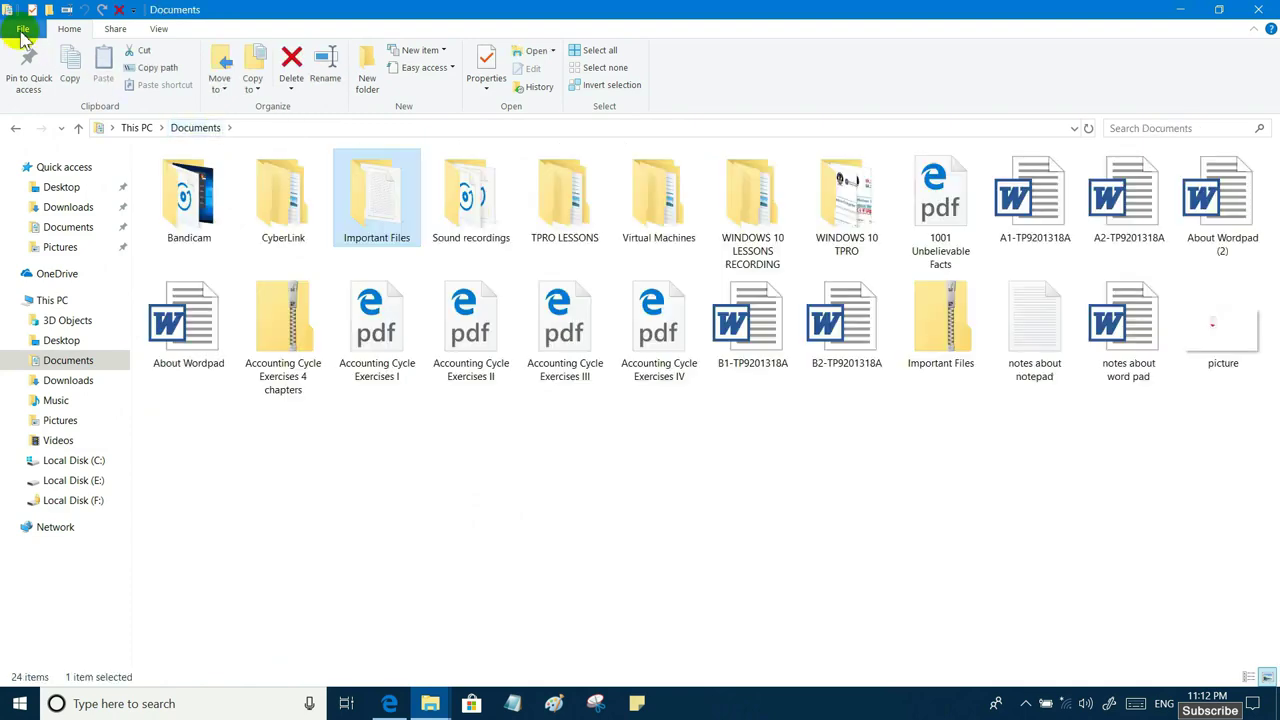
Apply the "Single-click to open an item (point to select)" folder option and test it by opening the Important Files folder
click(22, 30)
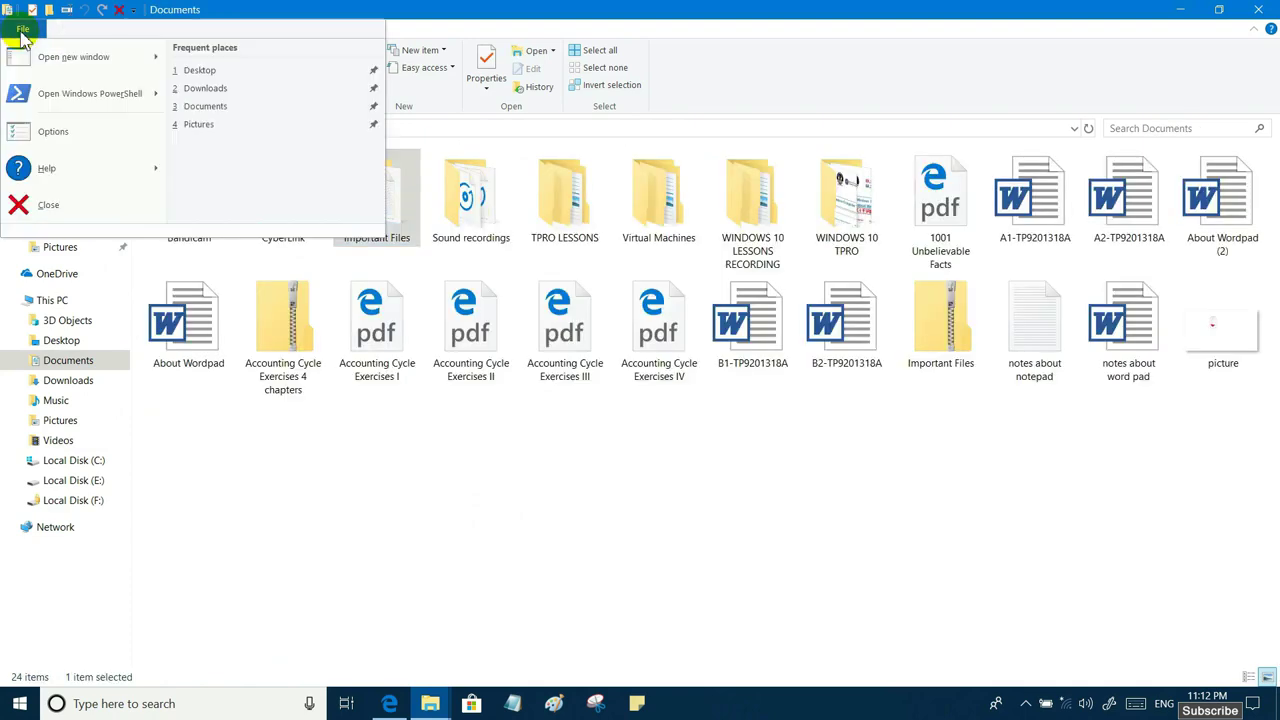
click(51, 131)
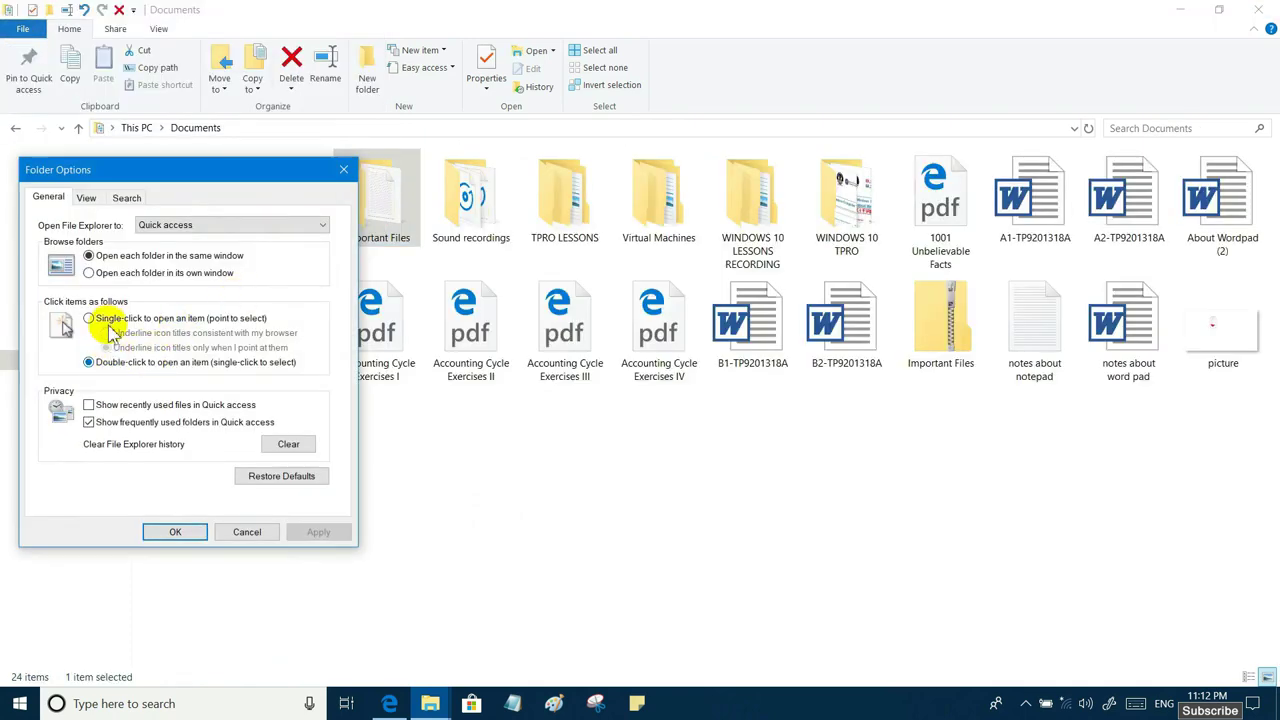
click(110, 320)
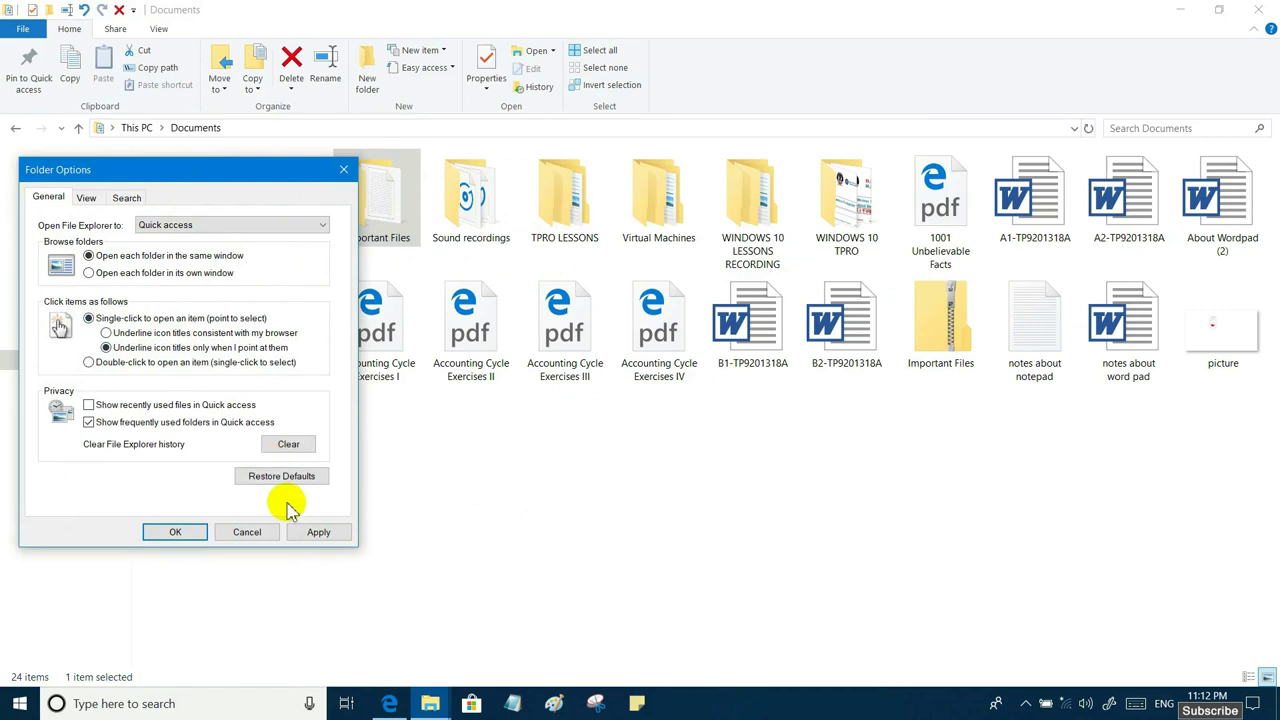
click(316, 531)
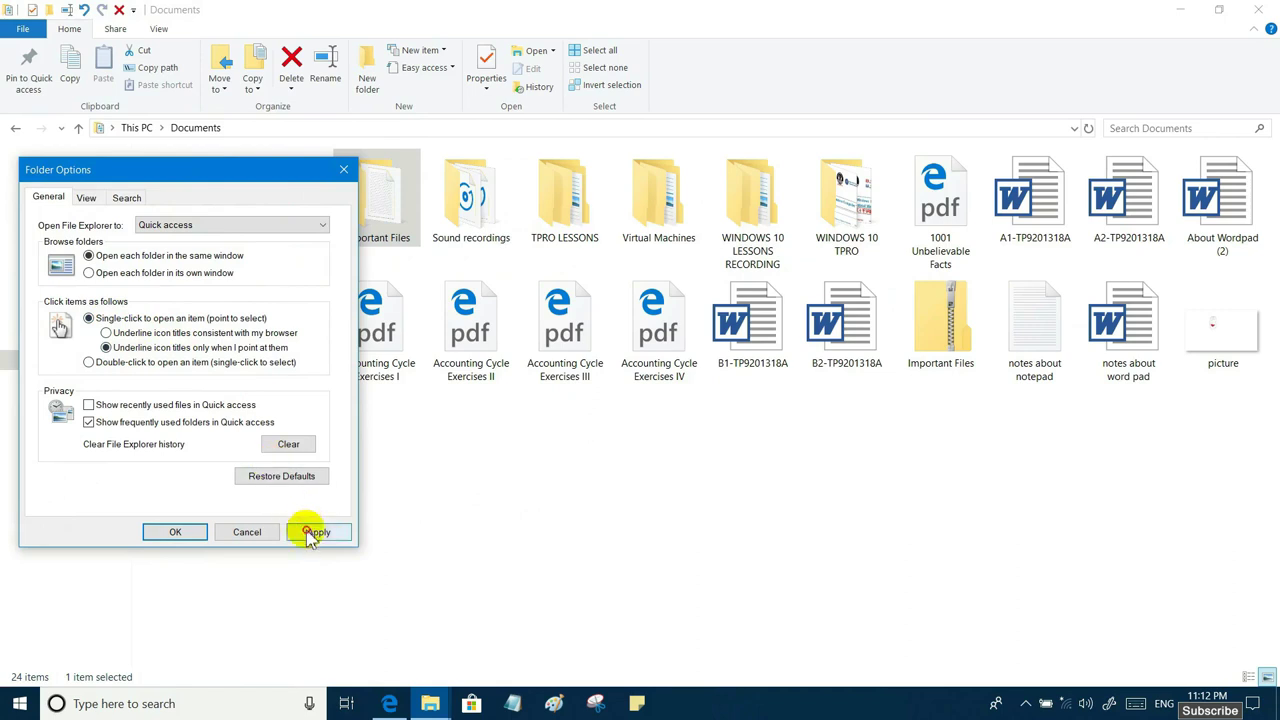
click(197, 534)
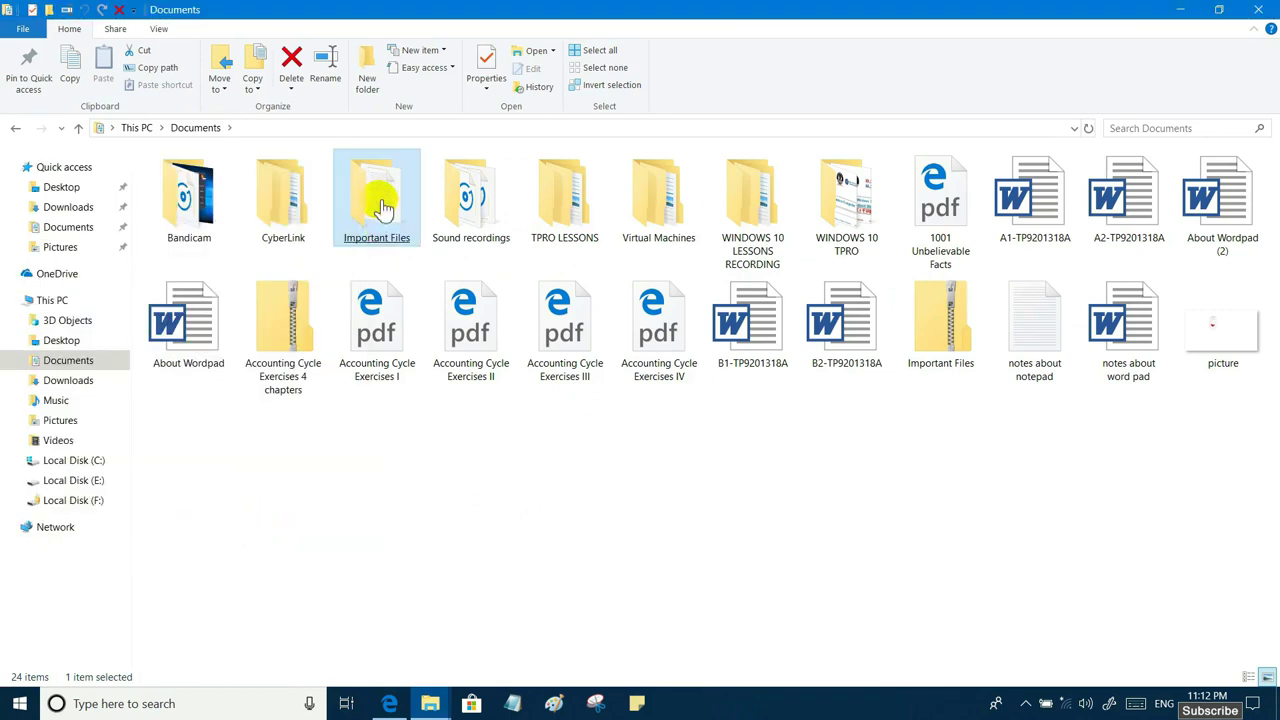
click(381, 208)
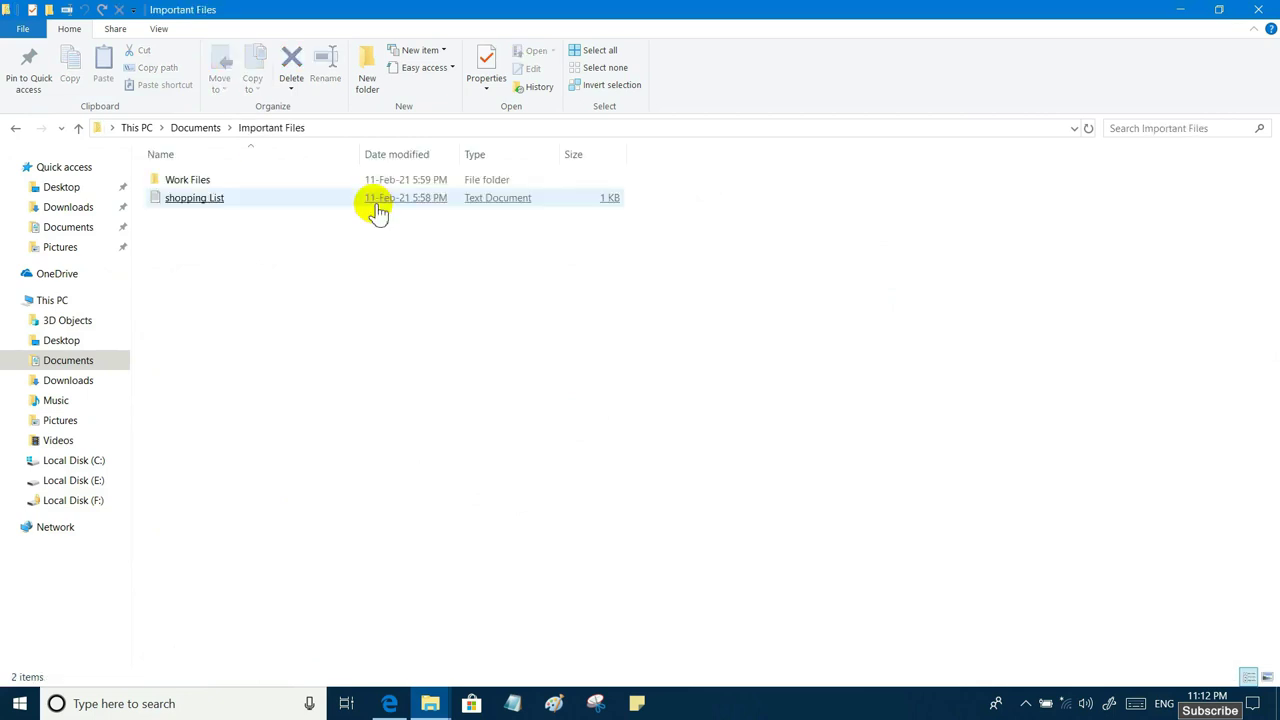
Open the Work Files folder to test single-click opening and return to the Documents folder
click(191, 180)
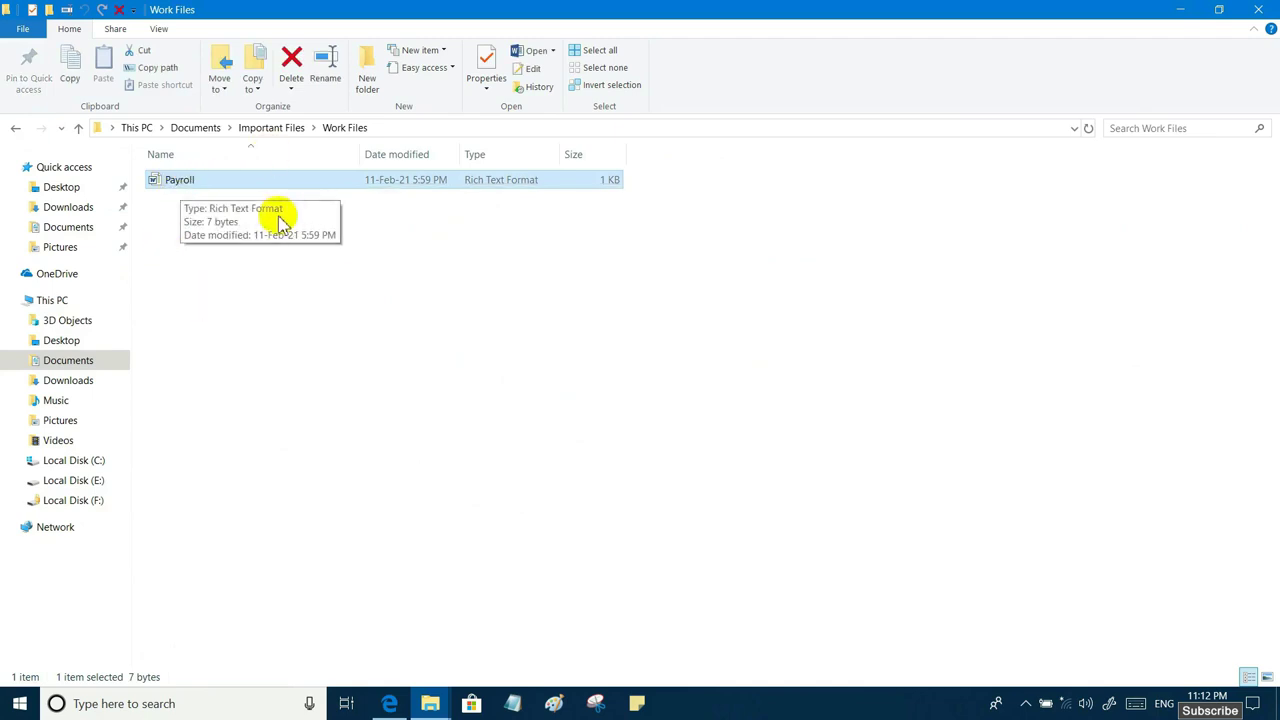
click(200, 127)
Apply the "Double-click to open an item (single-click to select)" option in Folder Options
click(22, 29)
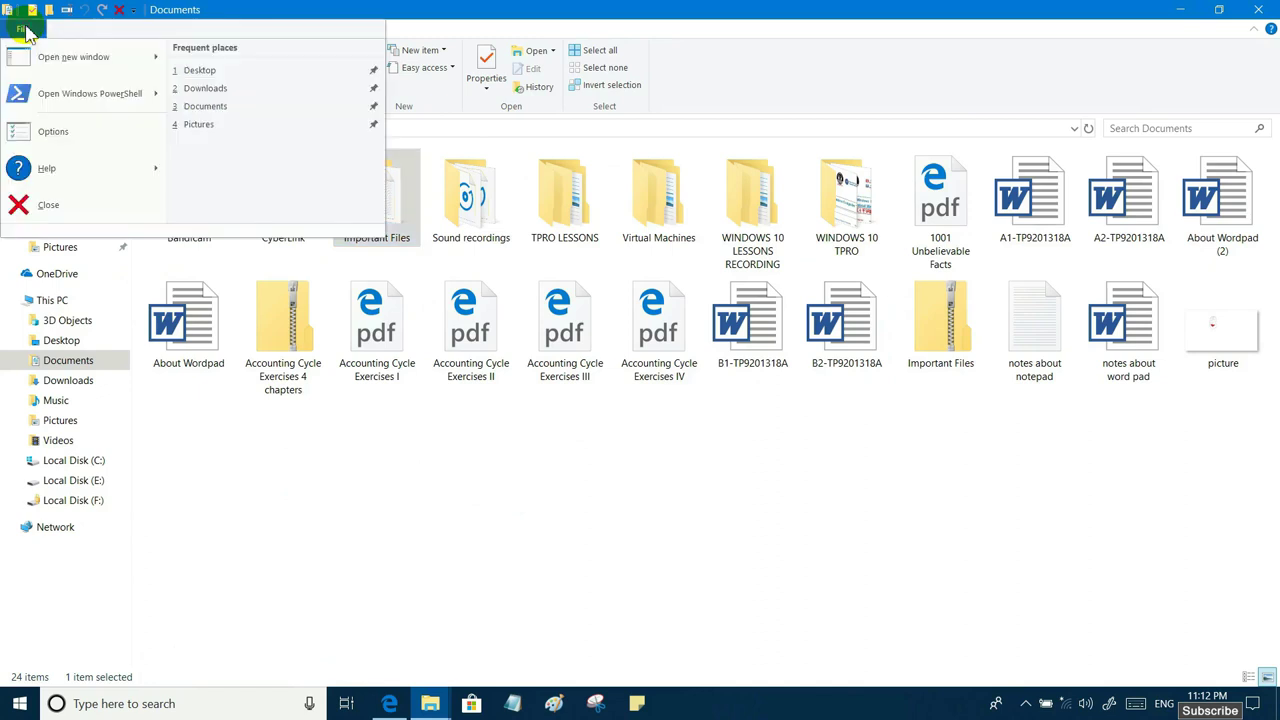
click(62, 131)
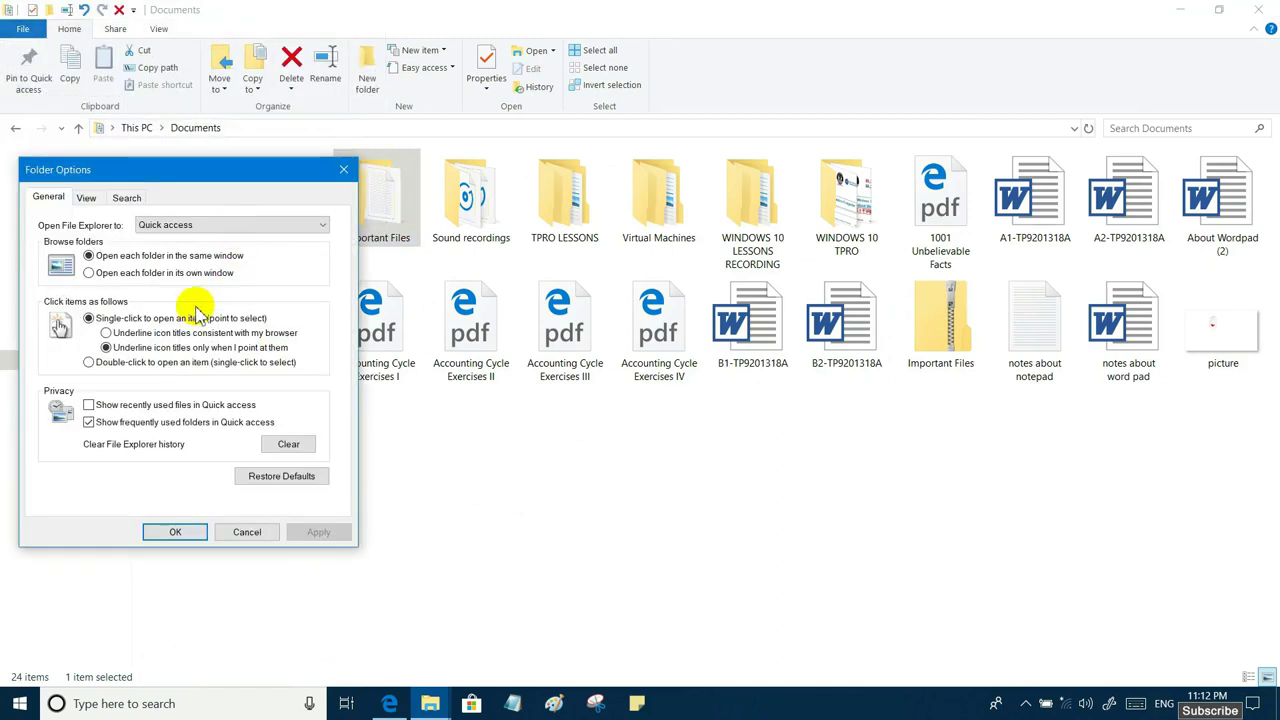
click(125, 318)
click(112, 365)
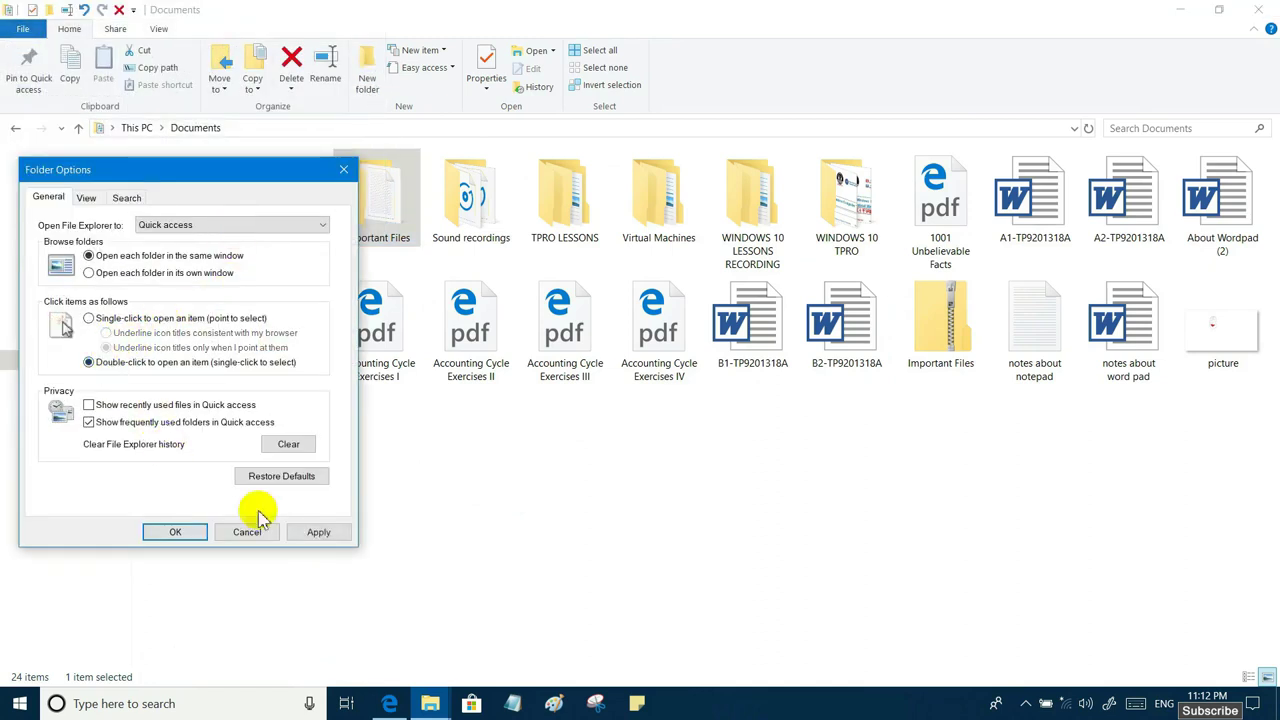
click(302, 532)
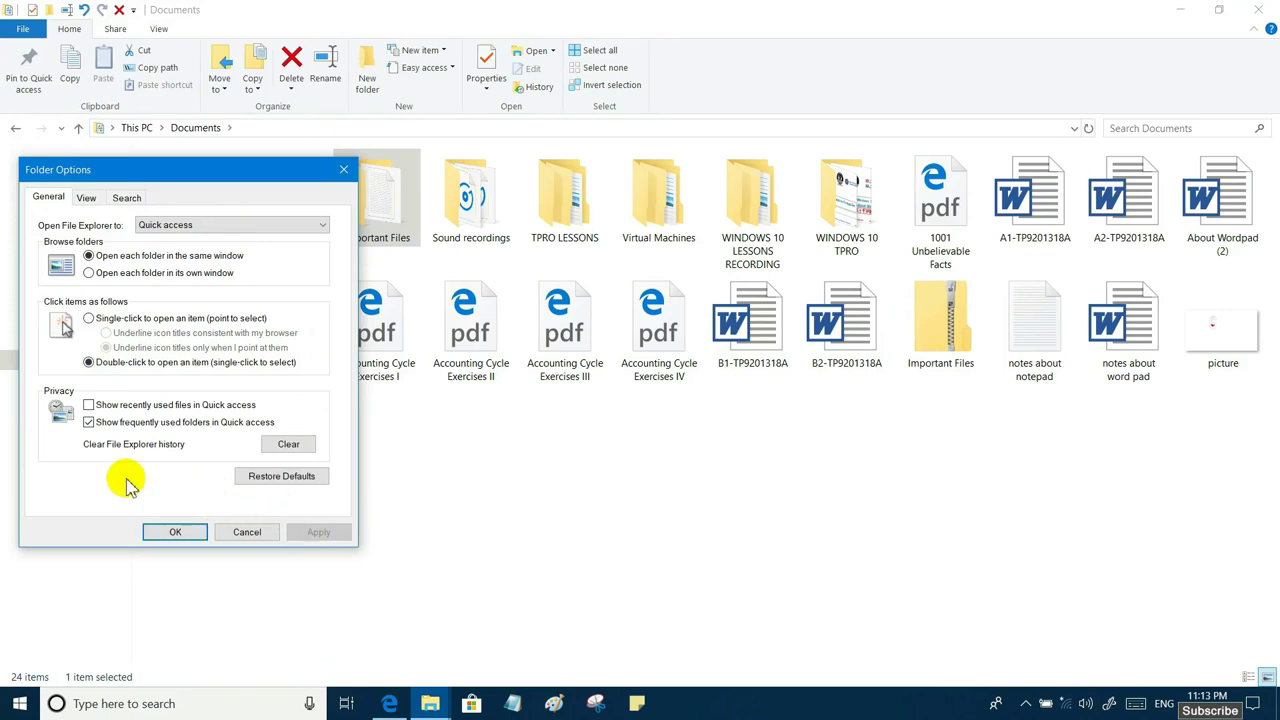
Move the Folder Options dialog off the navigation pane and apply "Show recently used files in Quick access"
drag(202, 177, 516, 162)
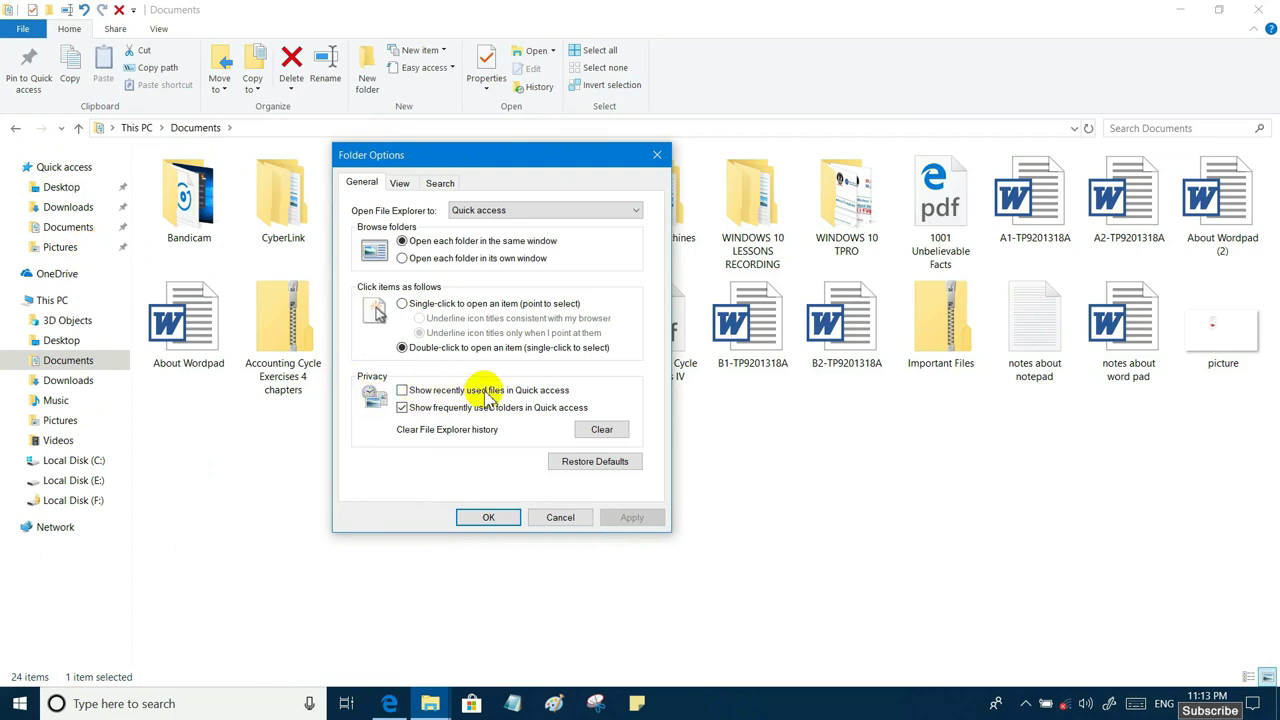
click(402, 391)
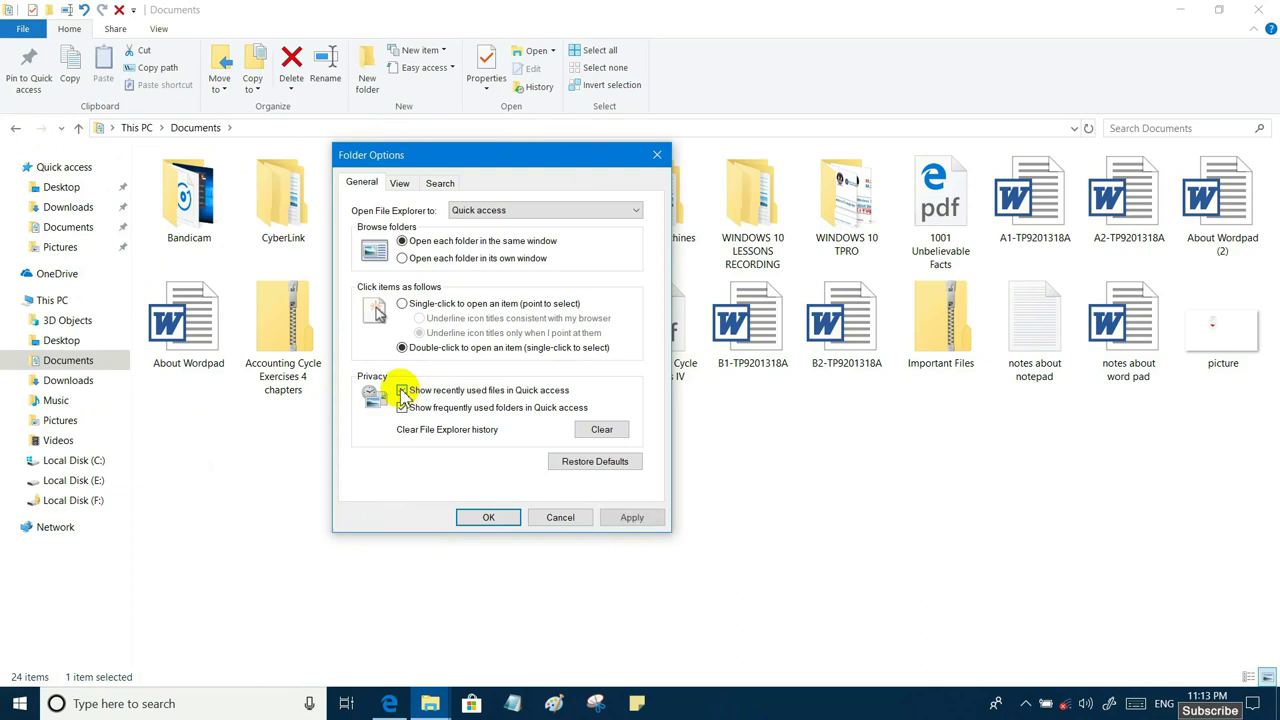
click(626, 520)
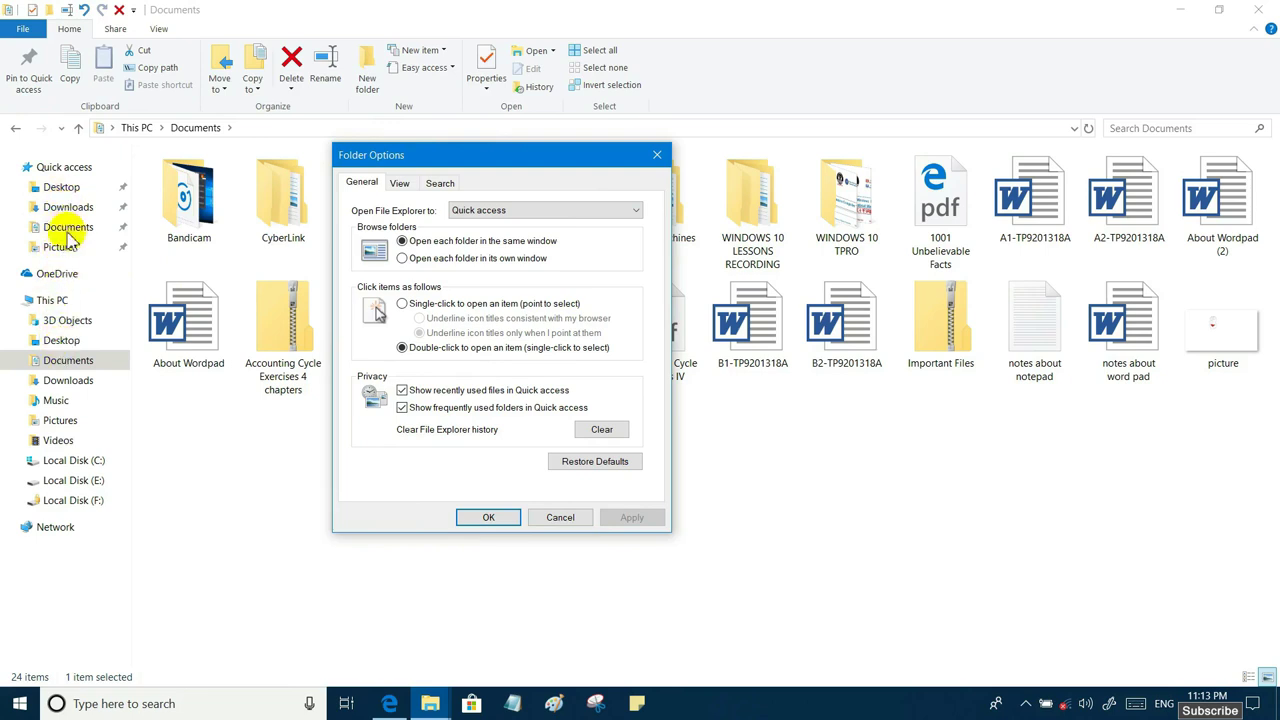
Disable showing both recently used files and frequently used folders in Quick access, and apply the privacy settings
click(401, 390)
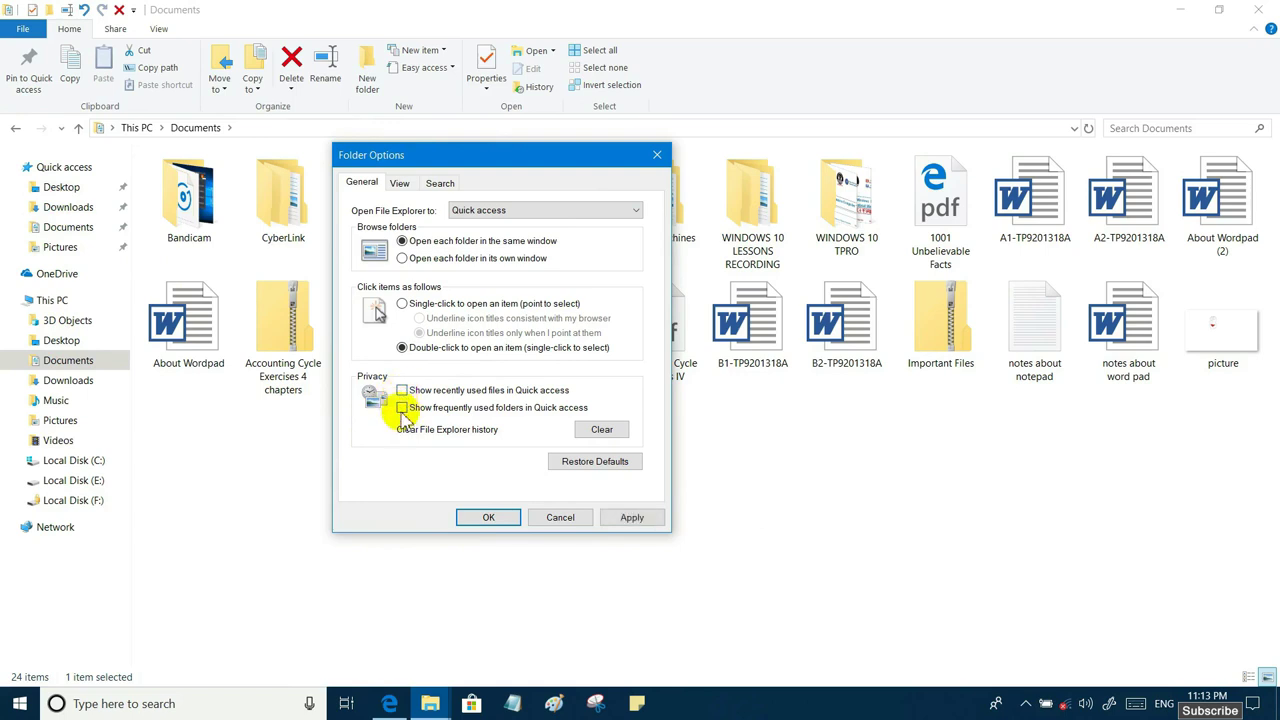
click(634, 518)
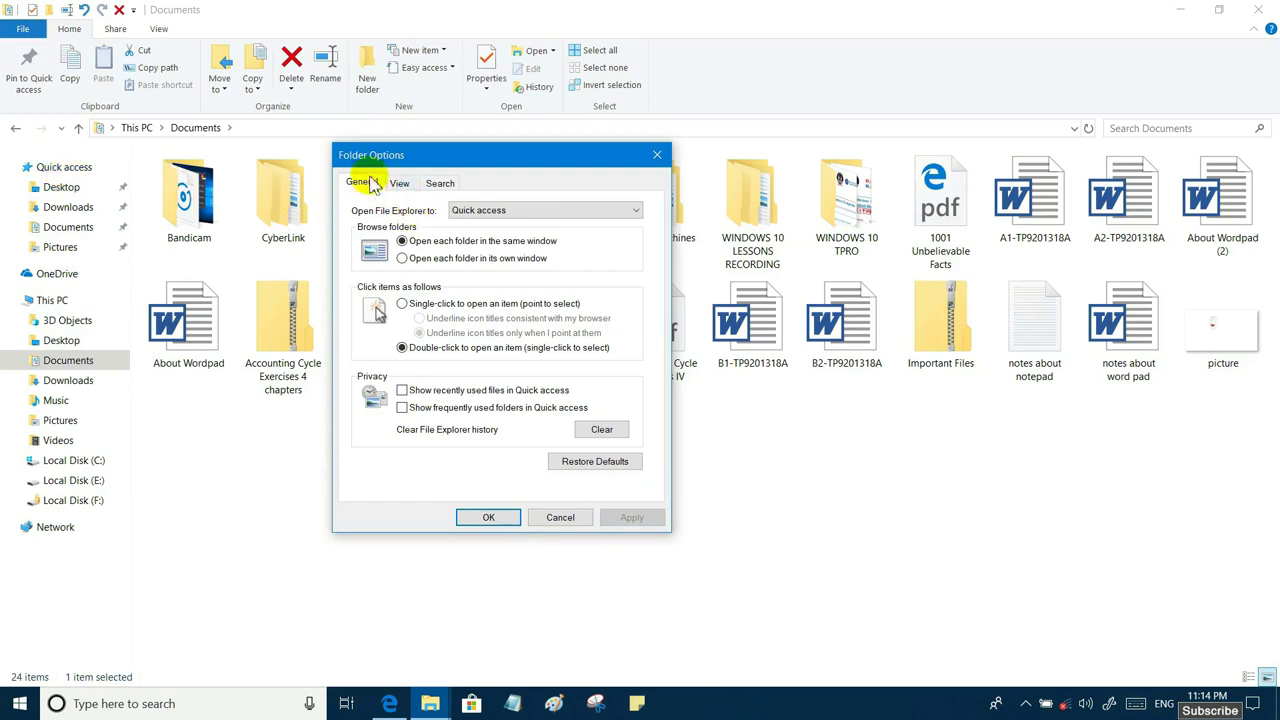
Try the "Show hidden files, folders, and drives" setting, reselect "Don't show hidden files, folders, or drives", apply it and confirm Folder Options
click(400, 186)
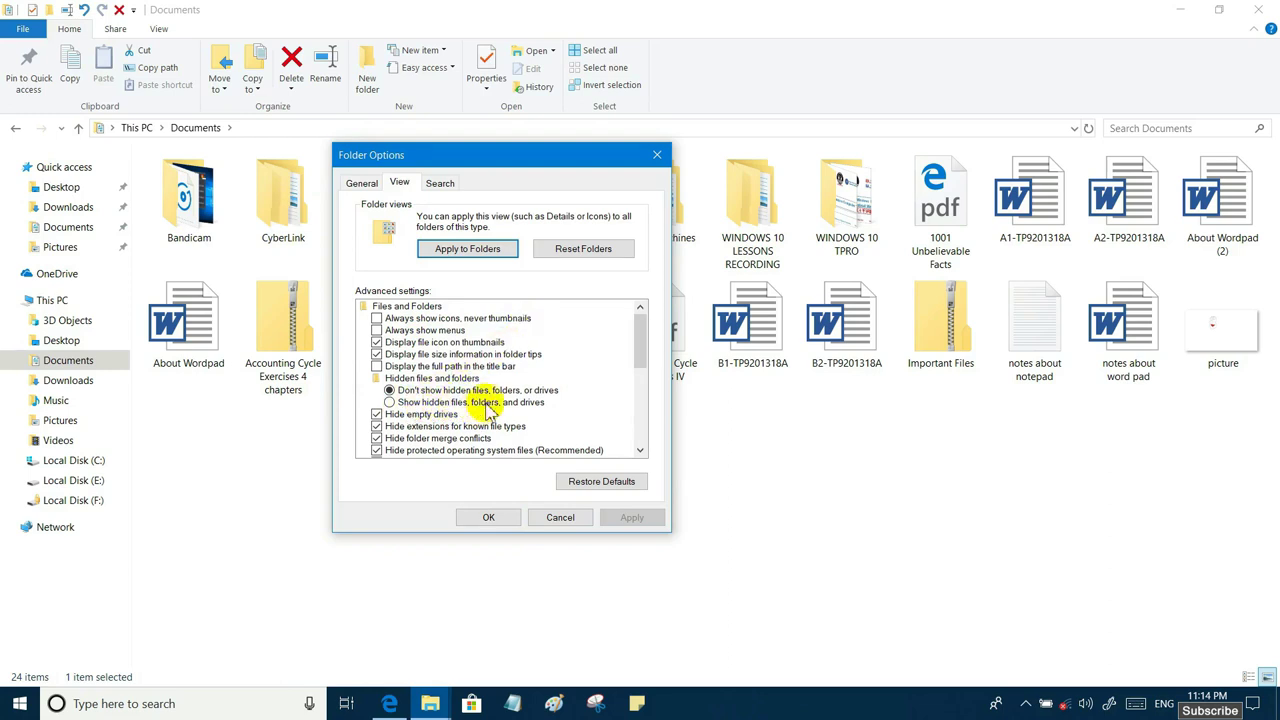
click(390, 403)
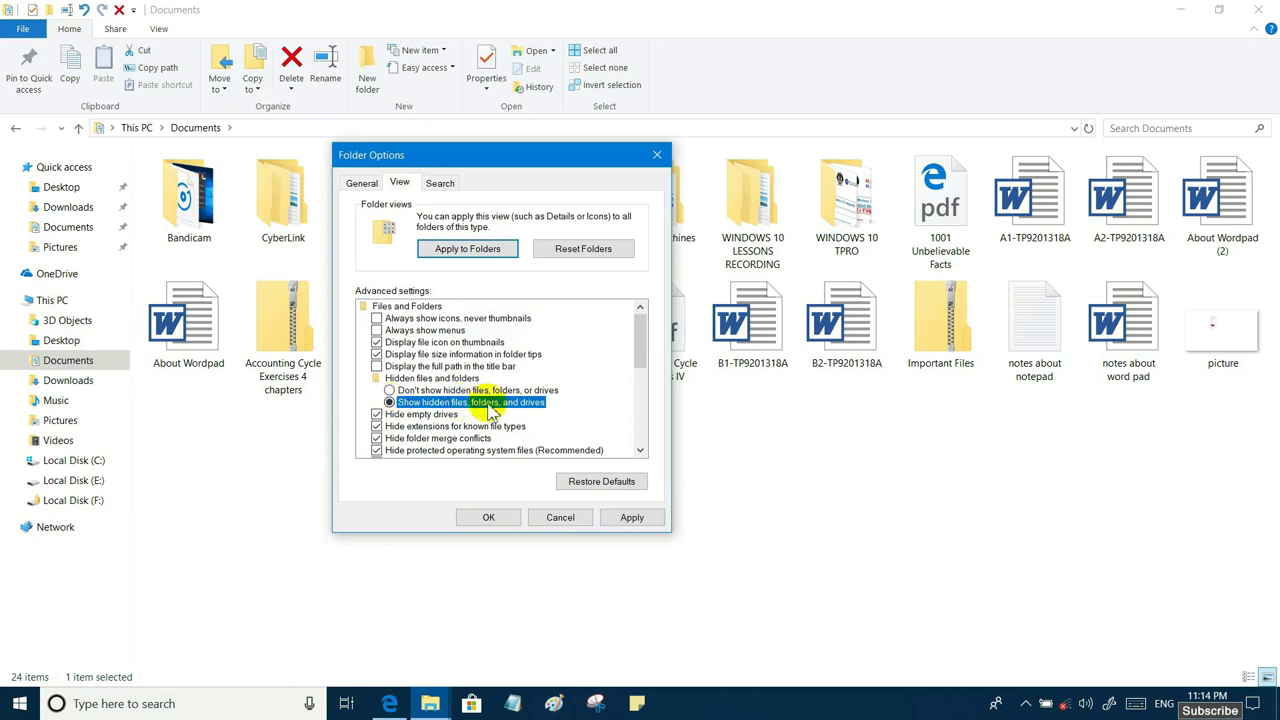
click(391, 391)
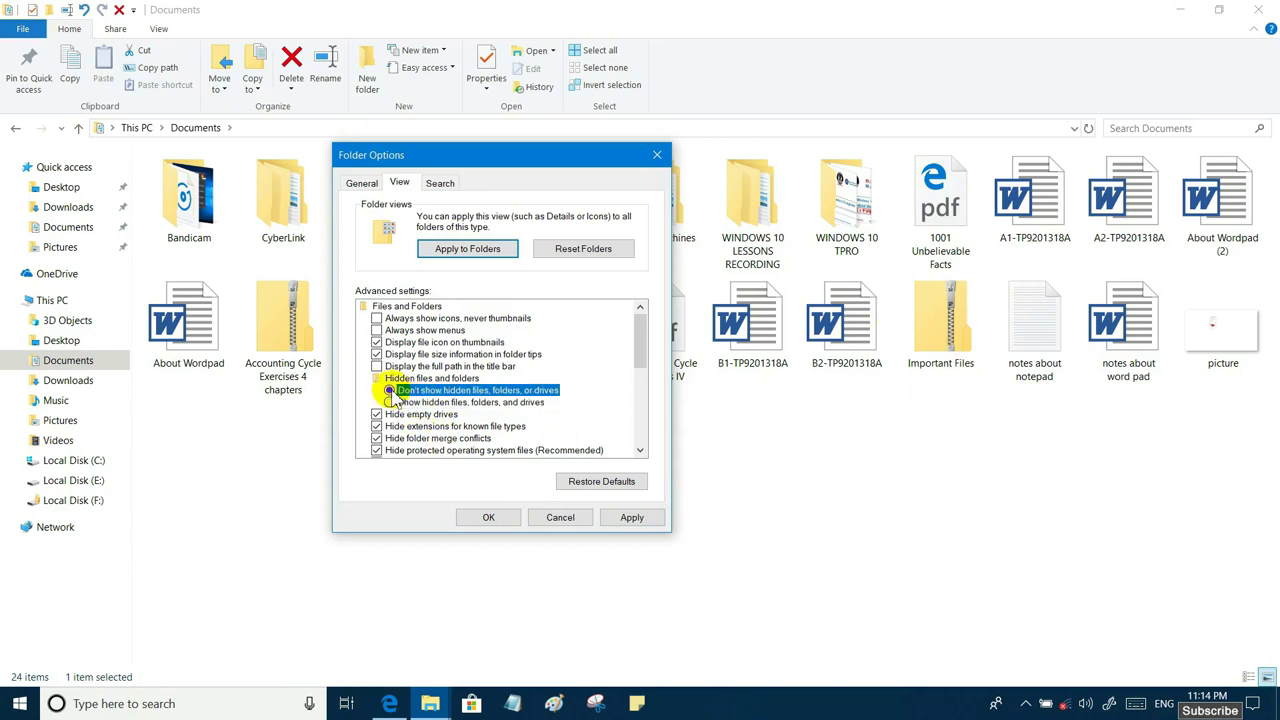
click(630, 519)
click(488, 520)
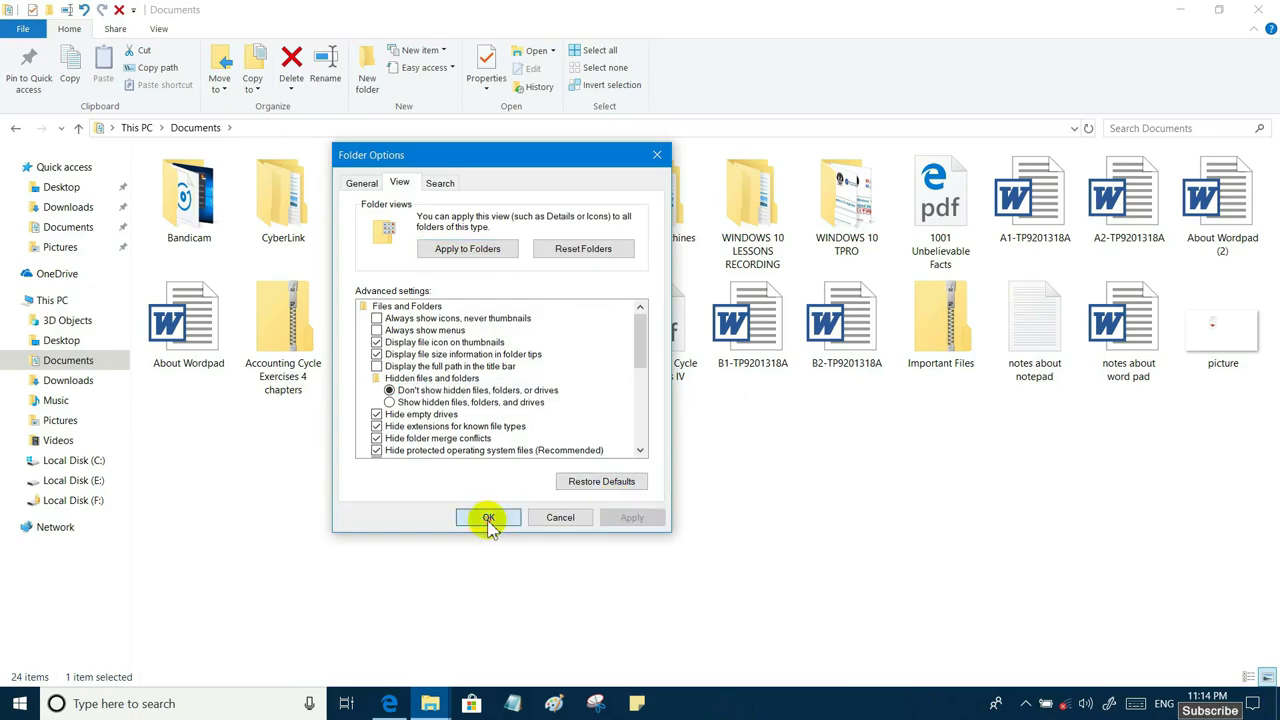